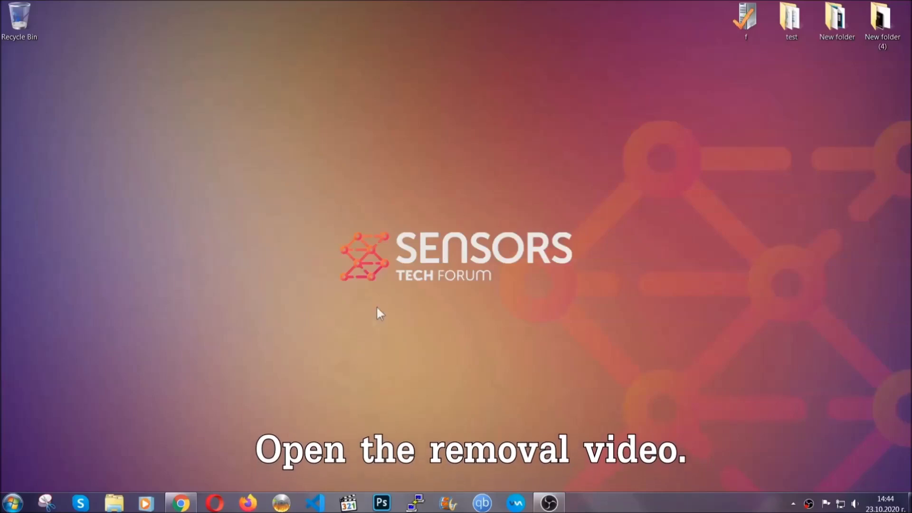
- Restore the Chrome window showing the YouTube video 'How to Remove a Ransomware Virus (Windows)'
click(181, 503)
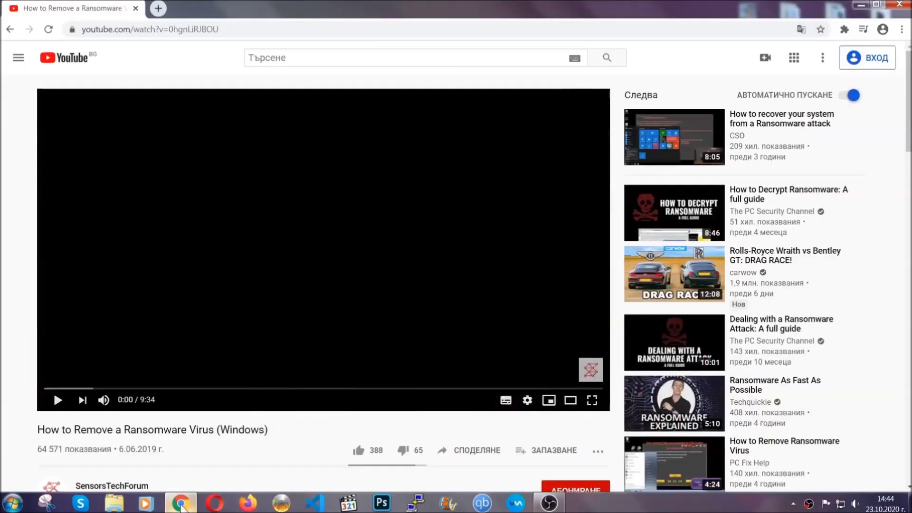
- Follow the description's SensorsTechForum link to download SpyHunter-Installer.exe, then launch it
scroll(164, 387, down, 4)
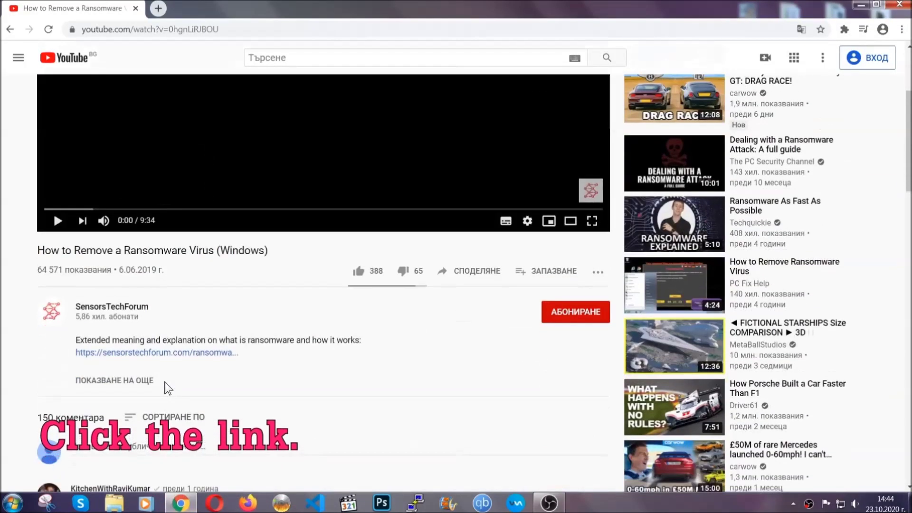
click(181, 354)
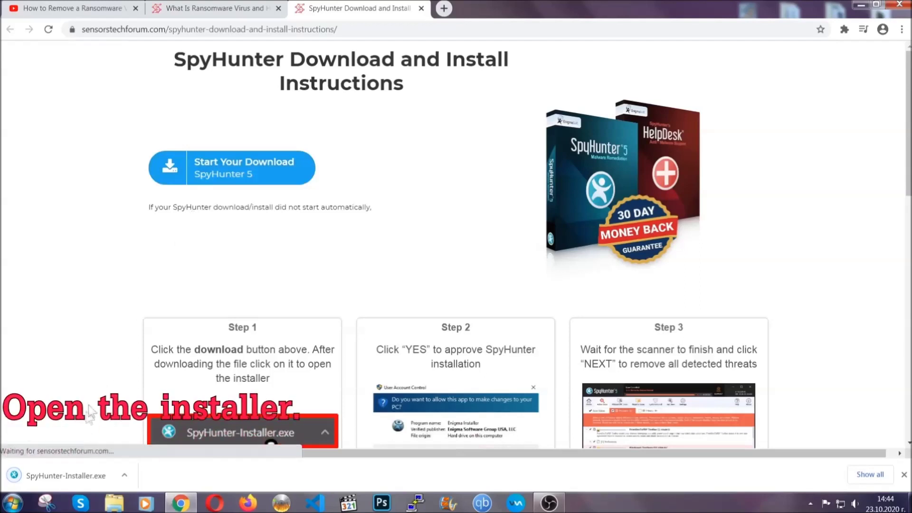
click(65, 474)
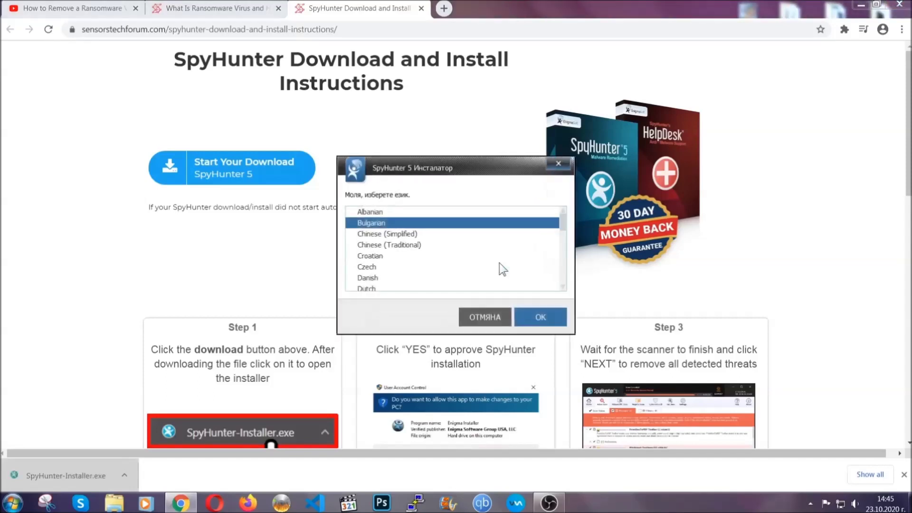
- Install SpyHunter 5 in English, accepting the EULA and Privacy Policy, and finish setup
scroll(472, 263, down, 2)
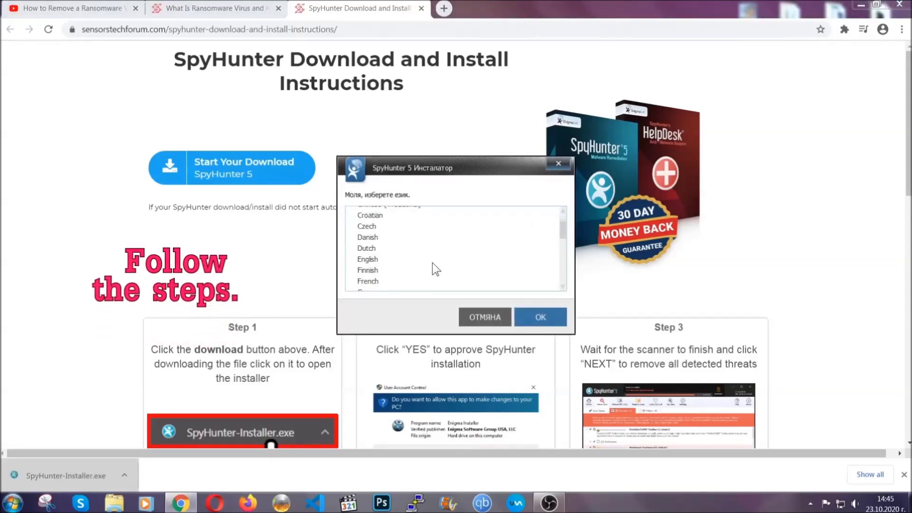
click(431, 260)
click(531, 316)
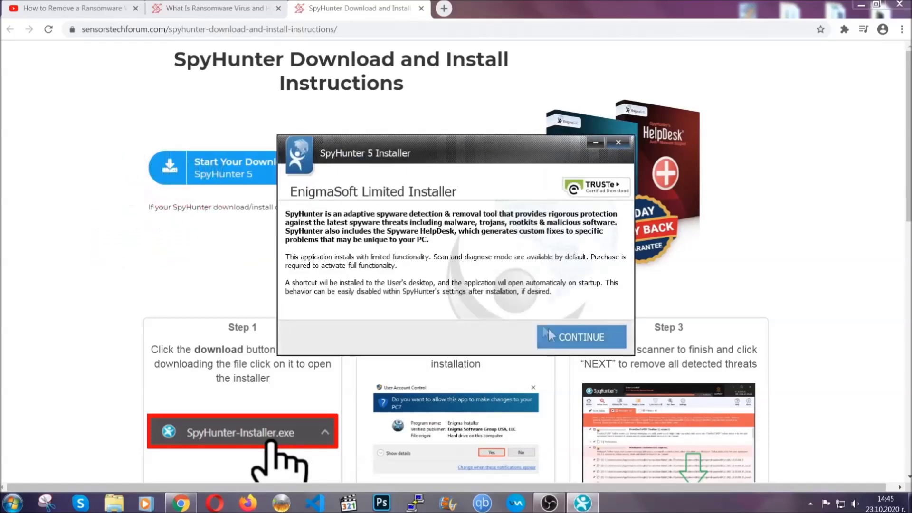
click(548, 333)
click(522, 308)
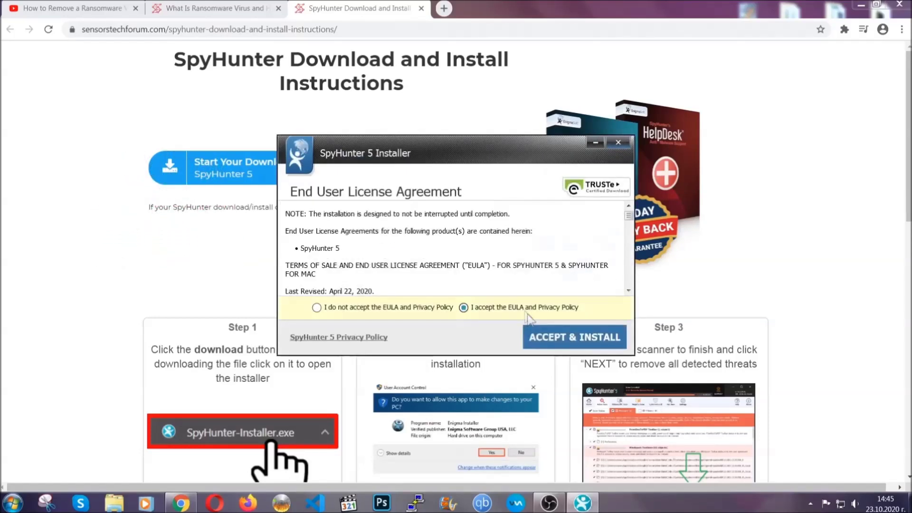
click(544, 333)
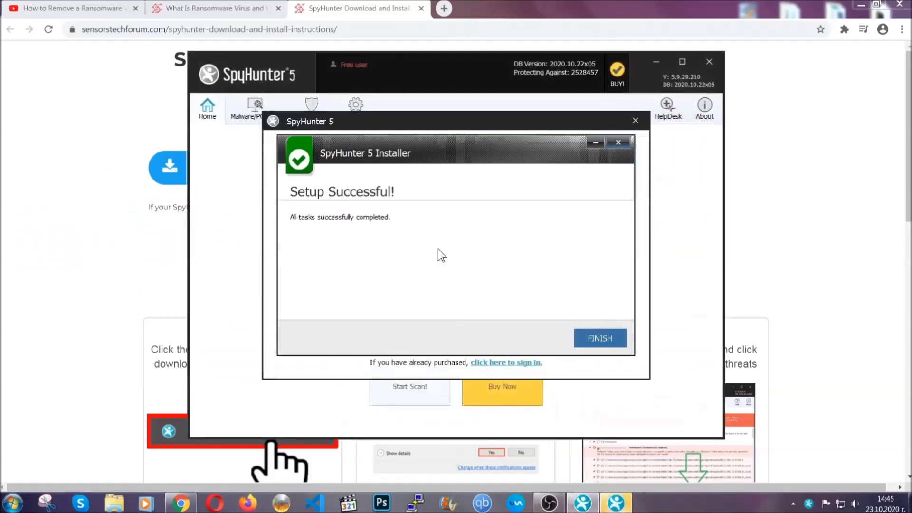
click(583, 340)
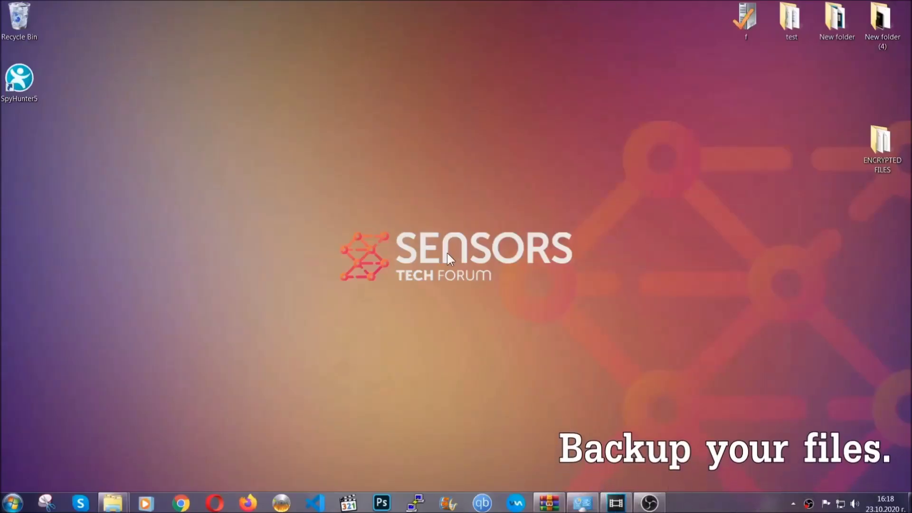
- Copy all six encrypted .efji files from the ENCRYPTED FILES folder
double_click(876, 146)
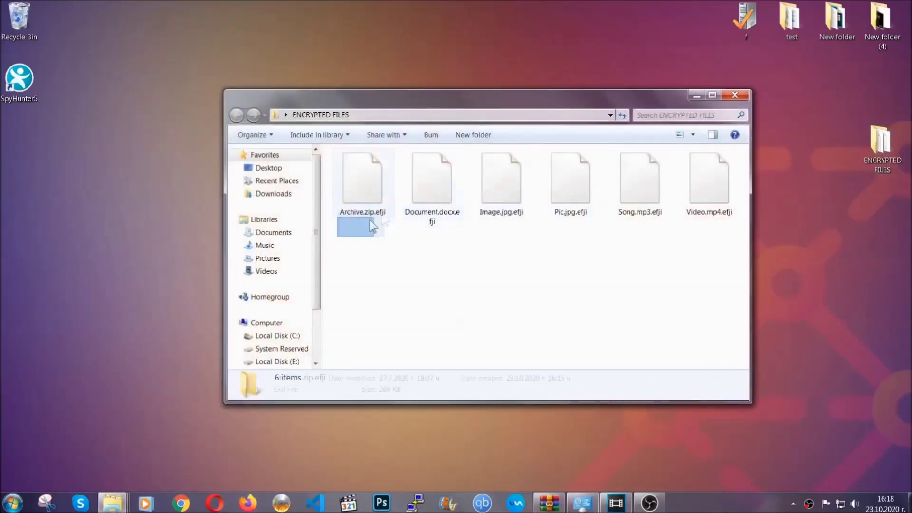
drag(371, 221, 713, 169)
right_click(714, 169)
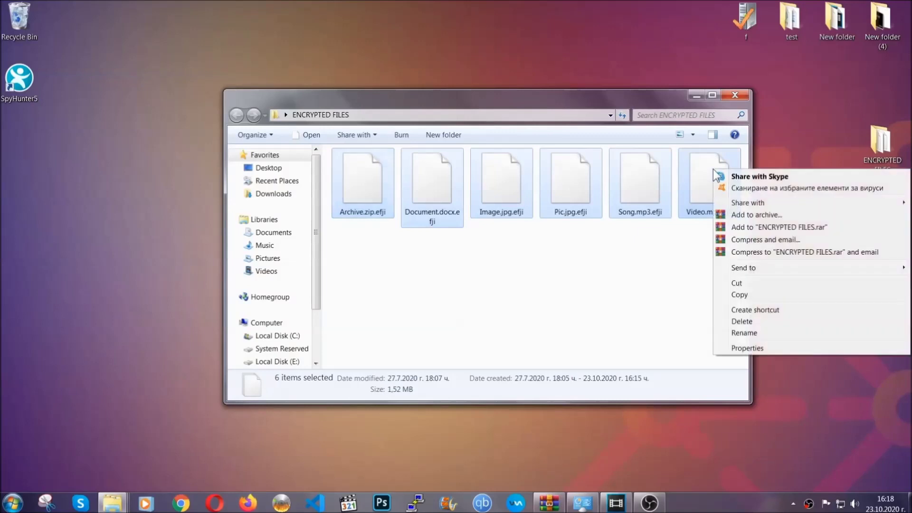
click(737, 296)
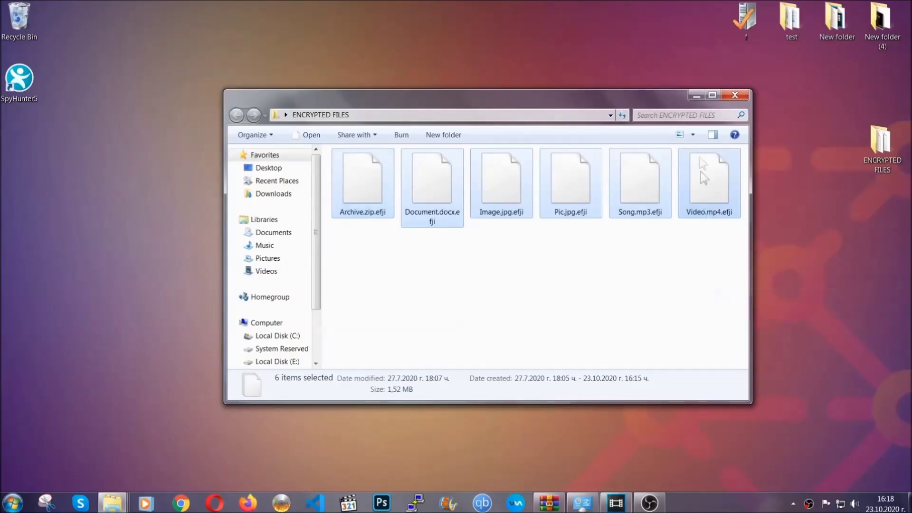
click(696, 97)
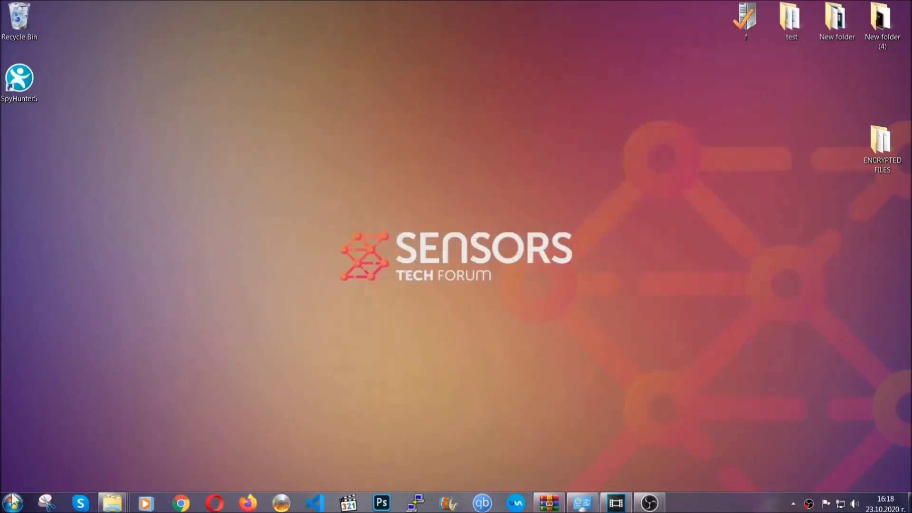
- Paste the copied files onto FLASH DRIVE (H:) and close the window
click(12, 502)
click(174, 357)
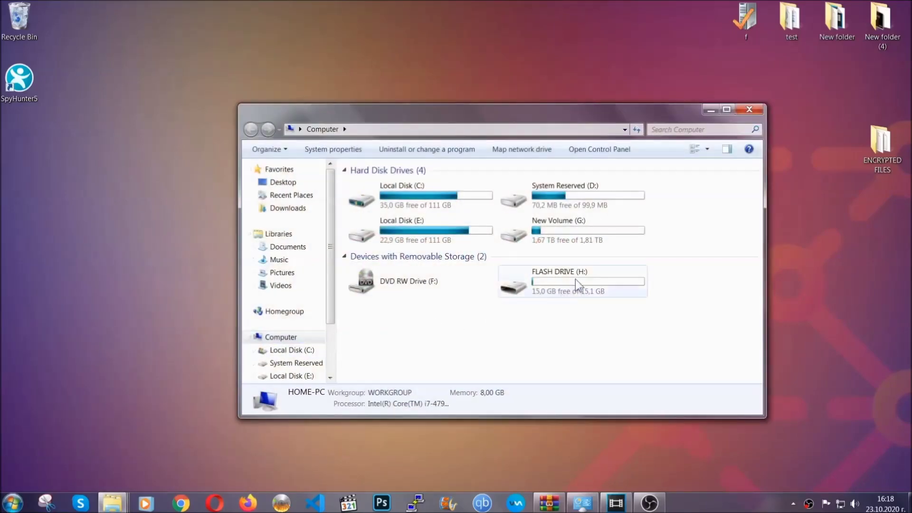
double_click(574, 278)
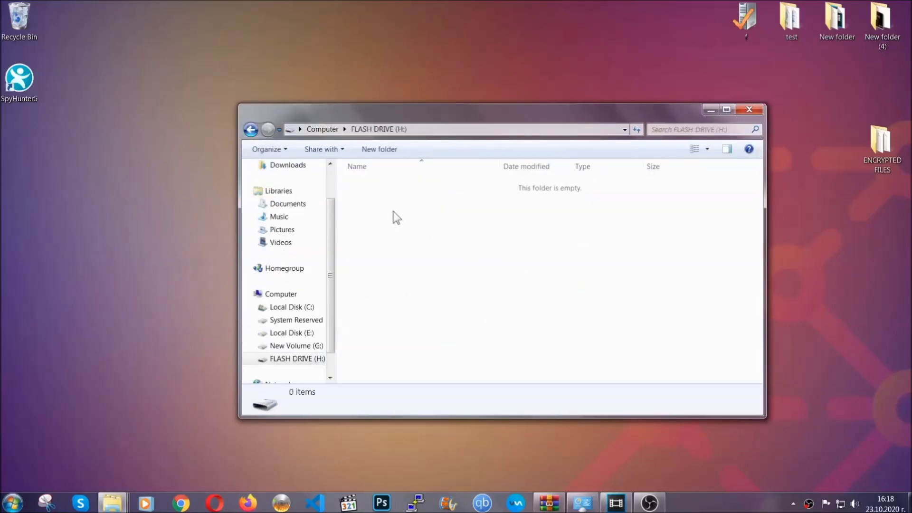
right_click(393, 218)
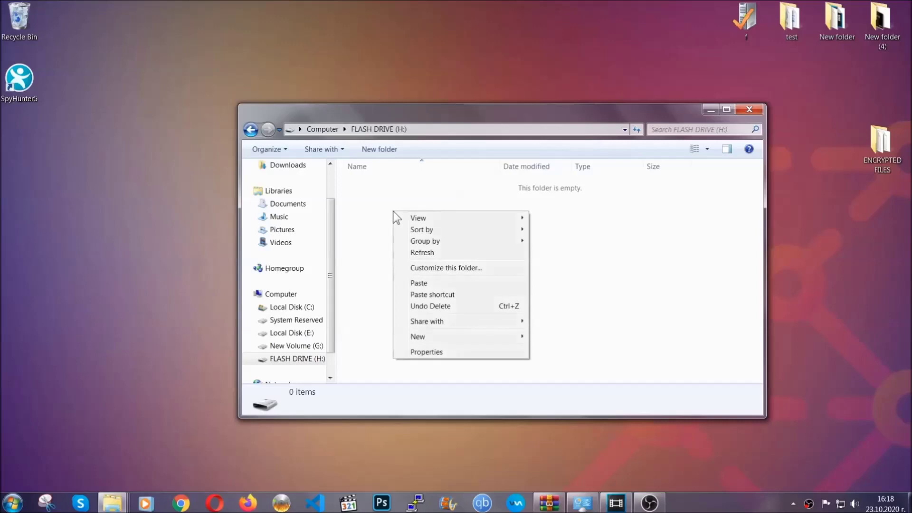
click(415, 283)
click(415, 284)
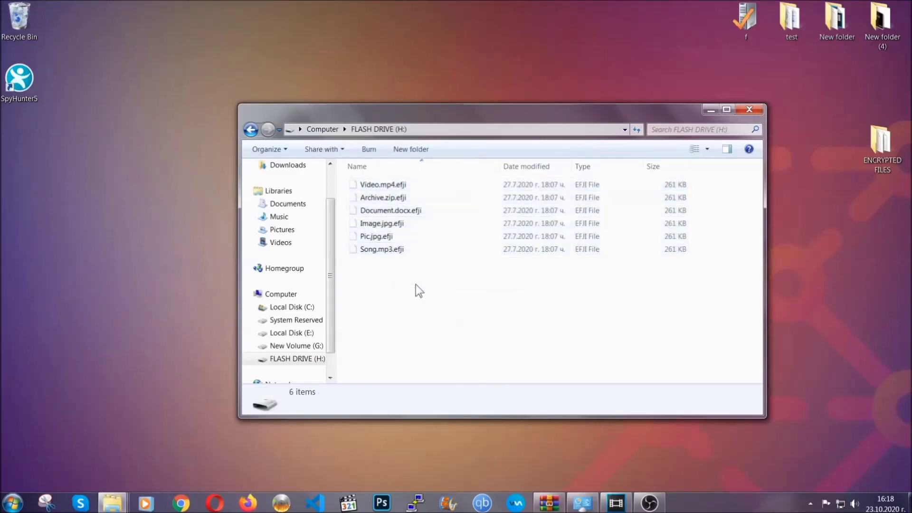
click(749, 110)
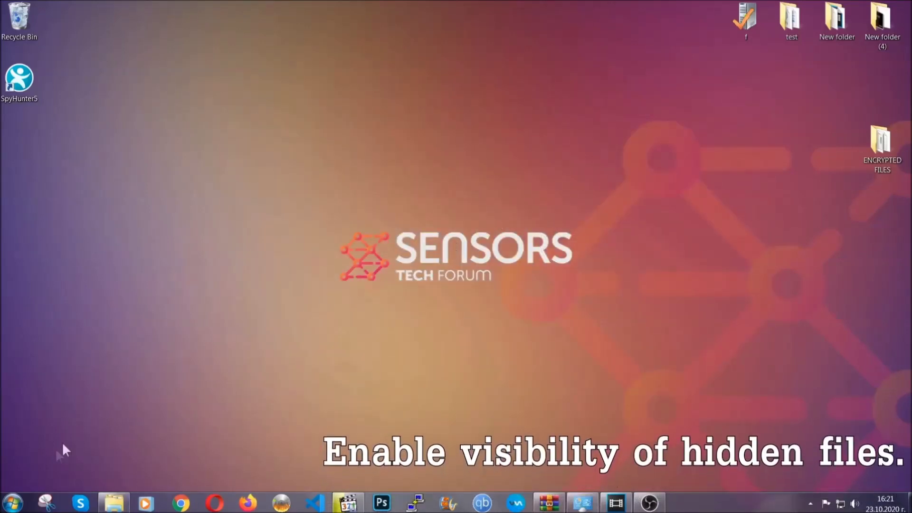
- Find Folder Options via Start search and apply 'Show hidden files, folders, and drives'
click(13, 502)
click(38, 473)
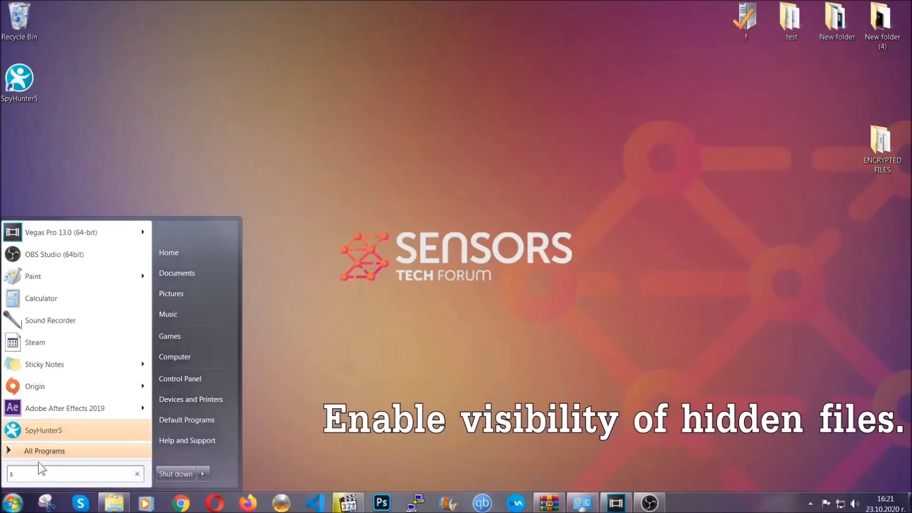
text(showh)
key(BackSpace)
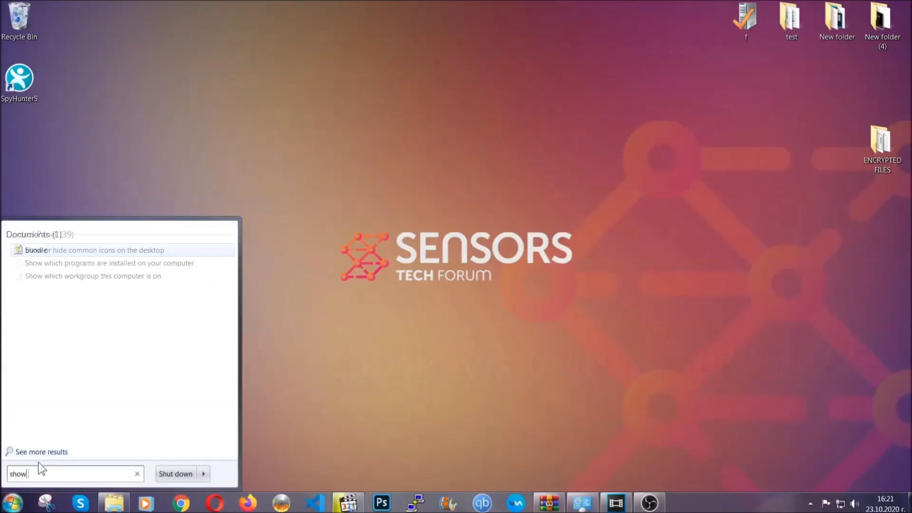
text(hidden files and folders)
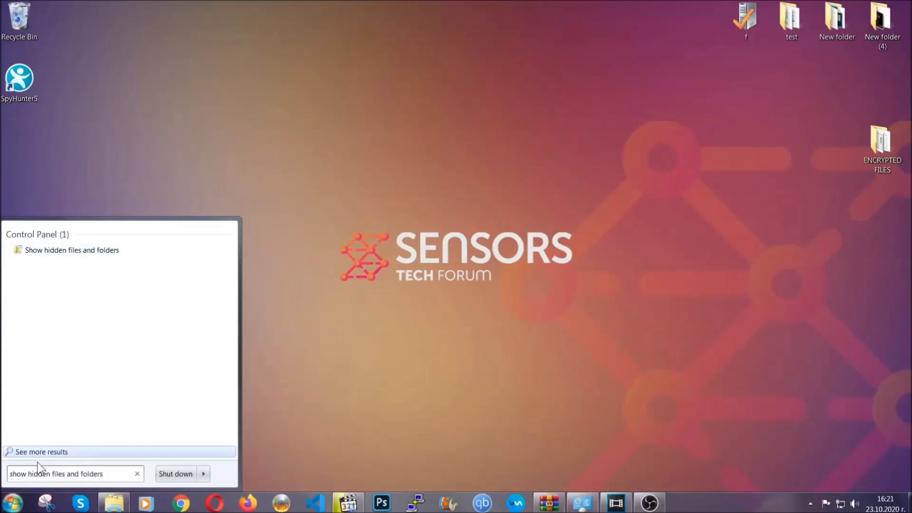
click(108, 251)
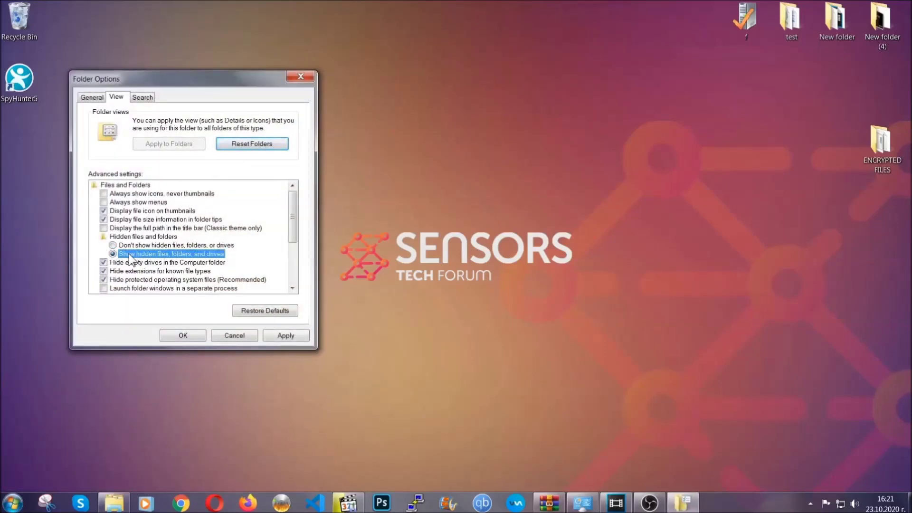
click(282, 338)
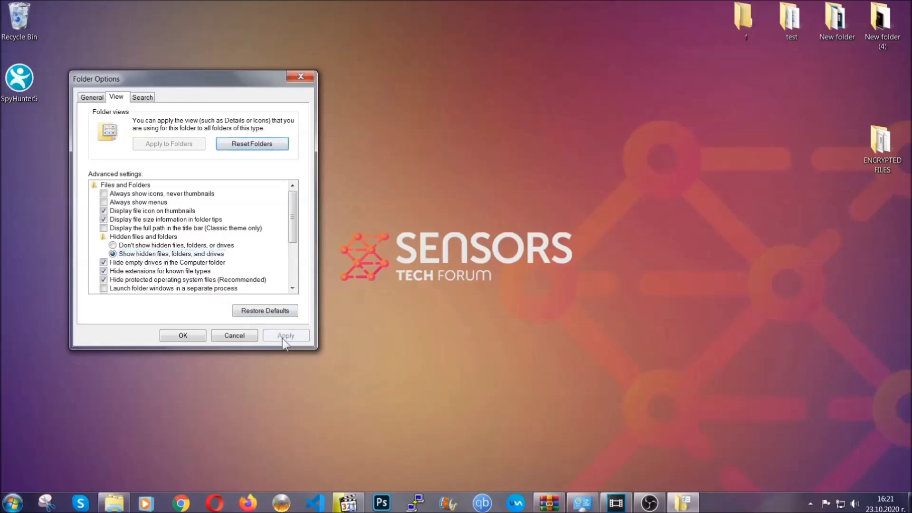
click(180, 335)
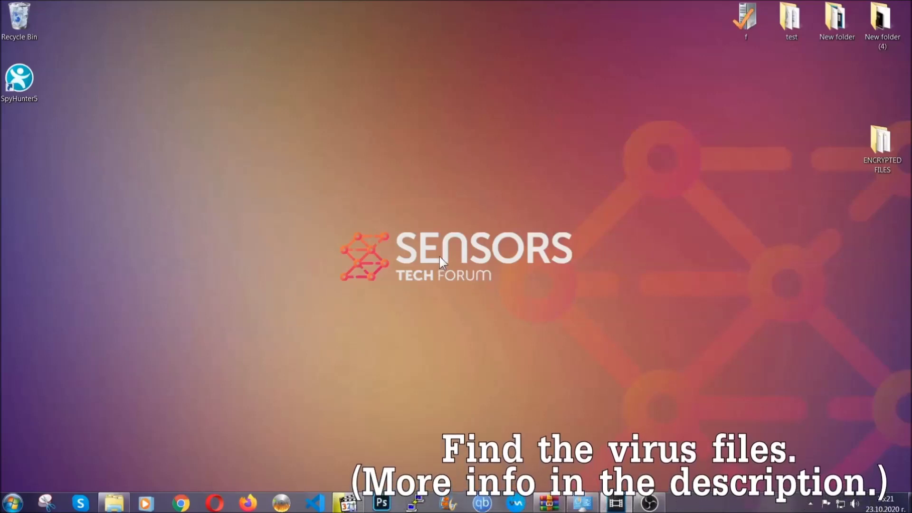
- Search the whole Computer for 'fileextension:exe Example Virus Name'
click(12, 503)
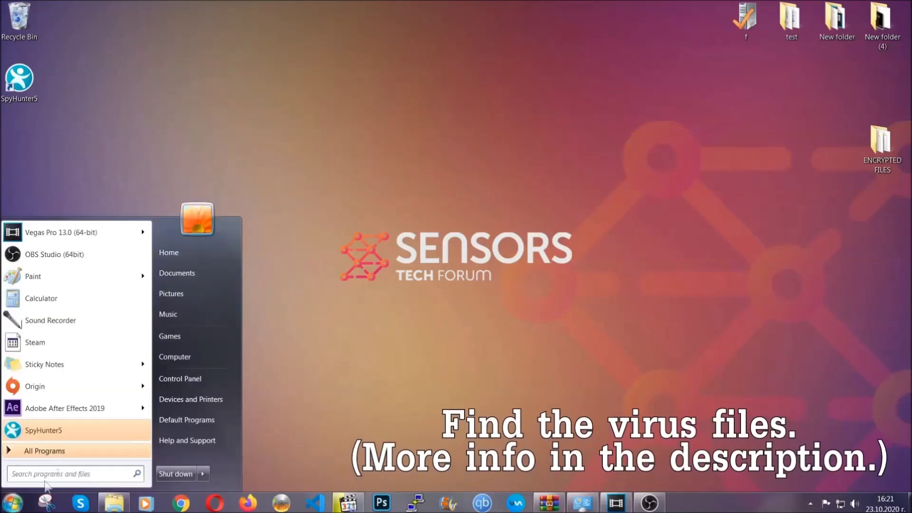
click(187, 356)
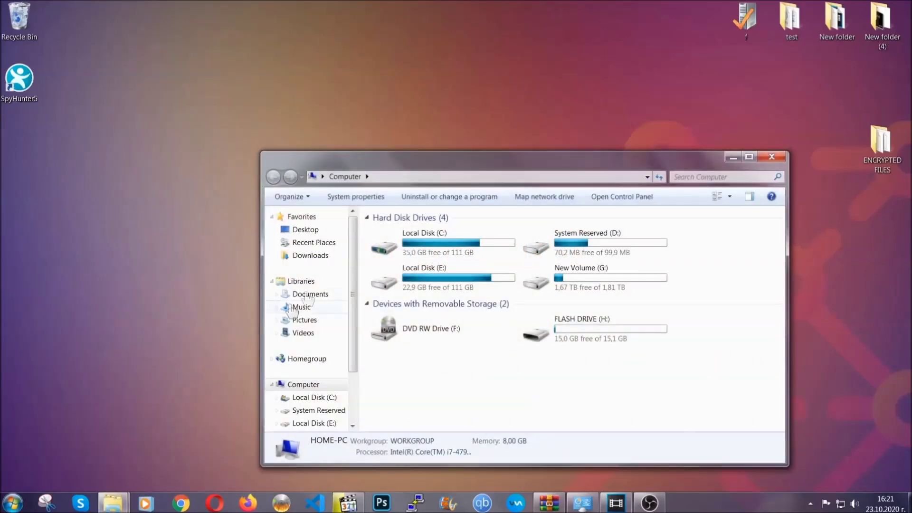
drag(495, 167, 435, 127)
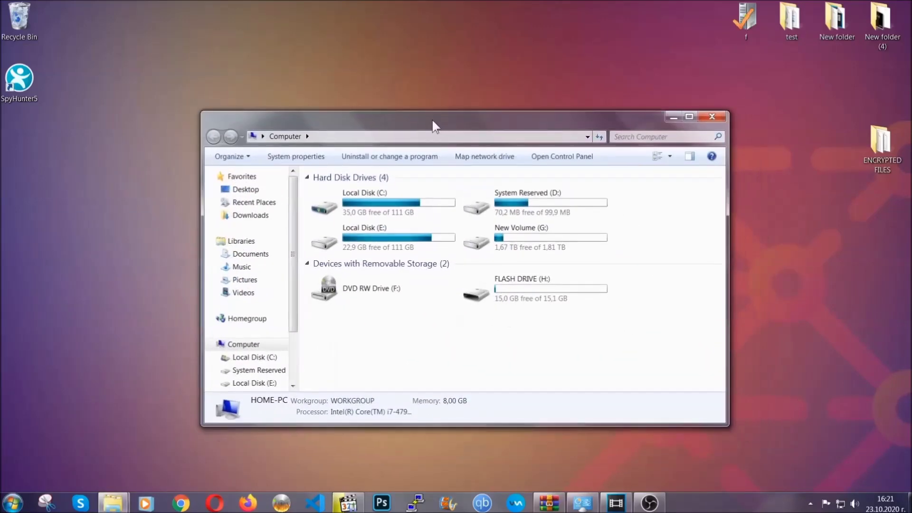
click(620, 137)
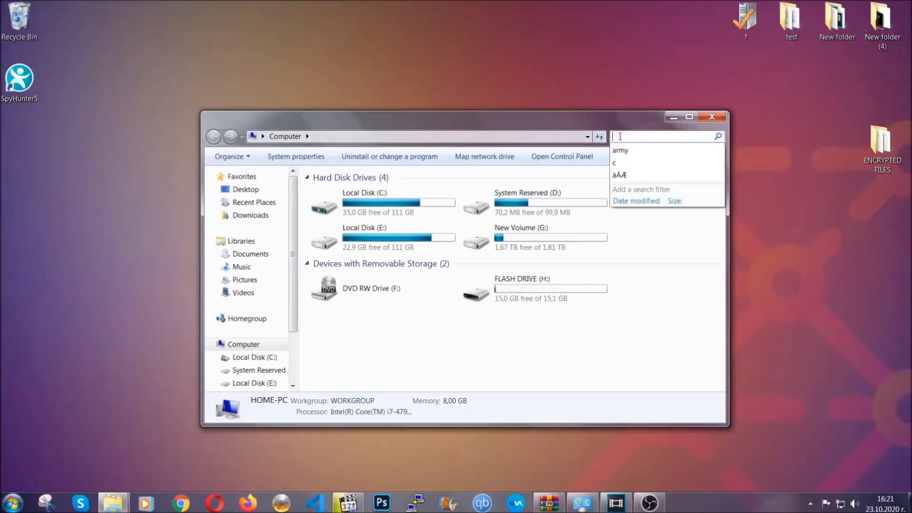
text(file)
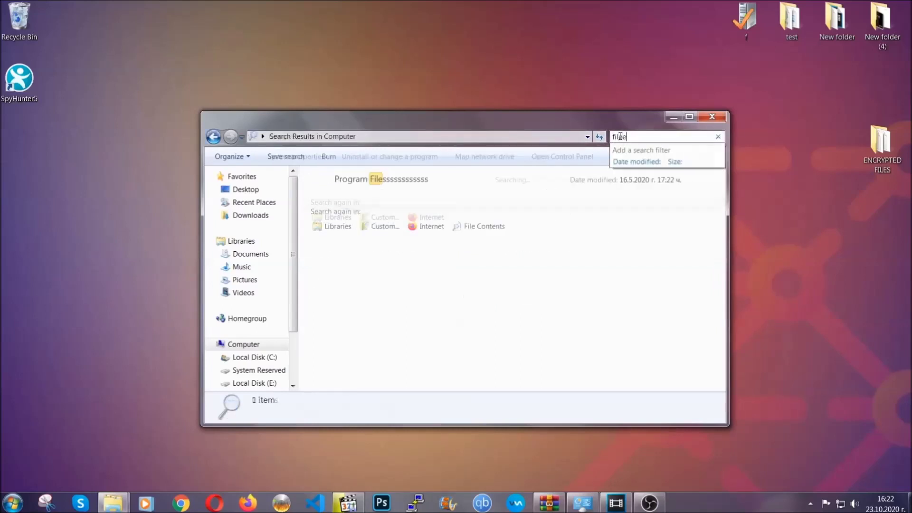
text(extension:exe )
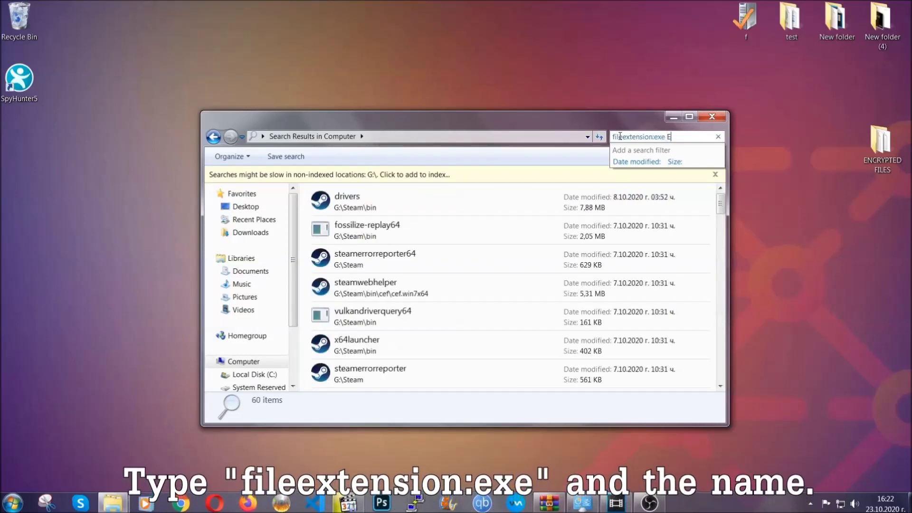
text(Example Virus Name)
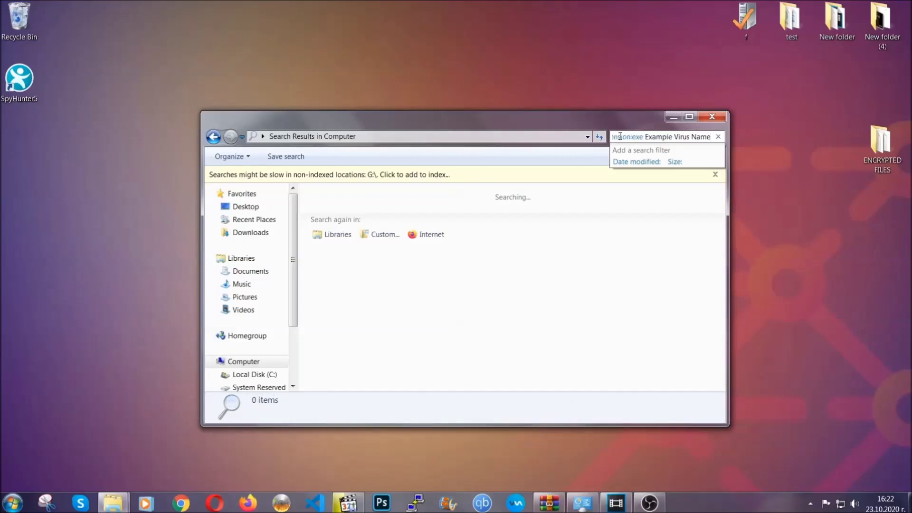
key(Return)
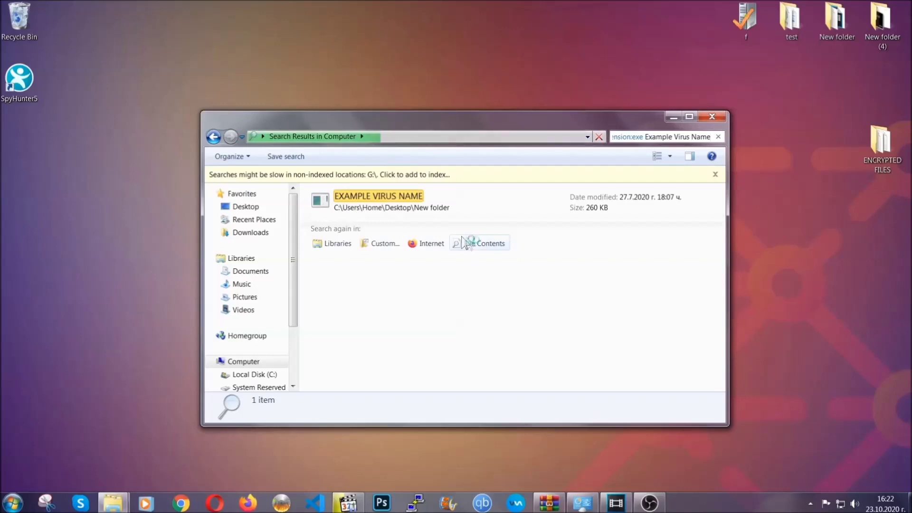
- Delete the EXAMPLE VIRUS NAME executable to the Recycle Bin and close the window
click(398, 192)
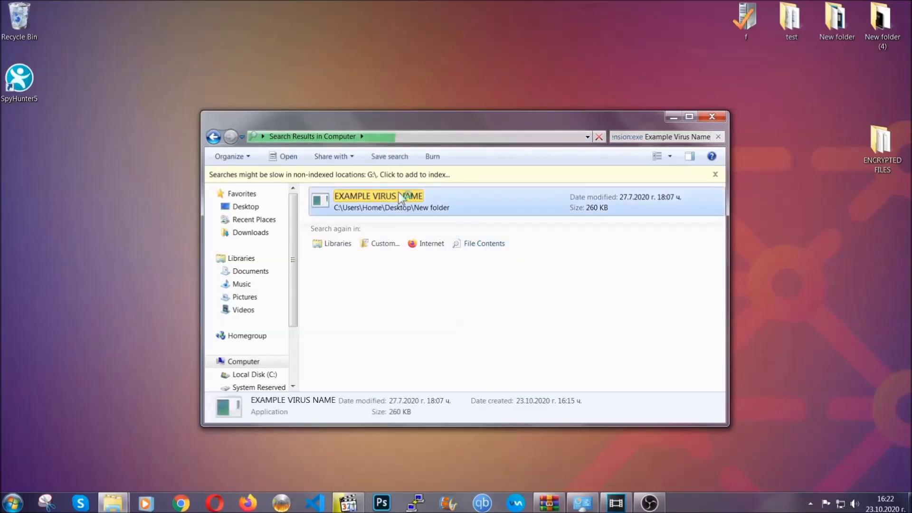
right_click(399, 195)
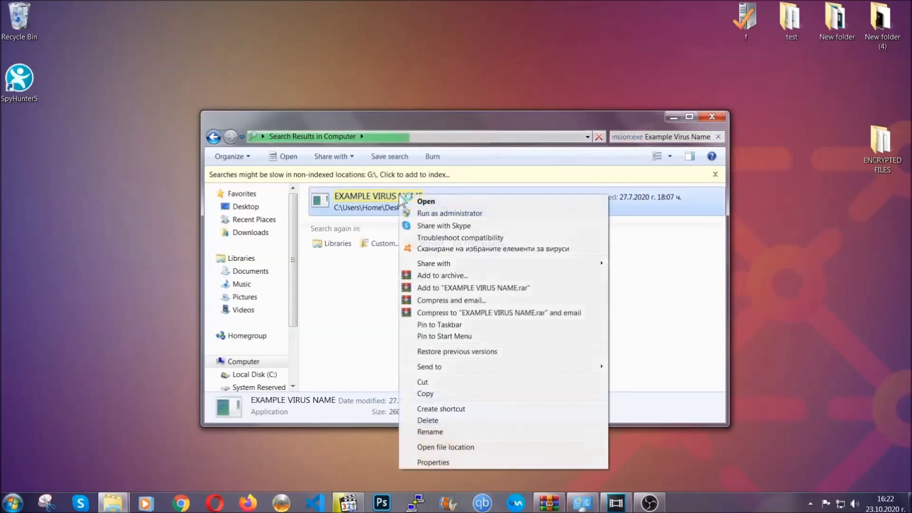
click(439, 420)
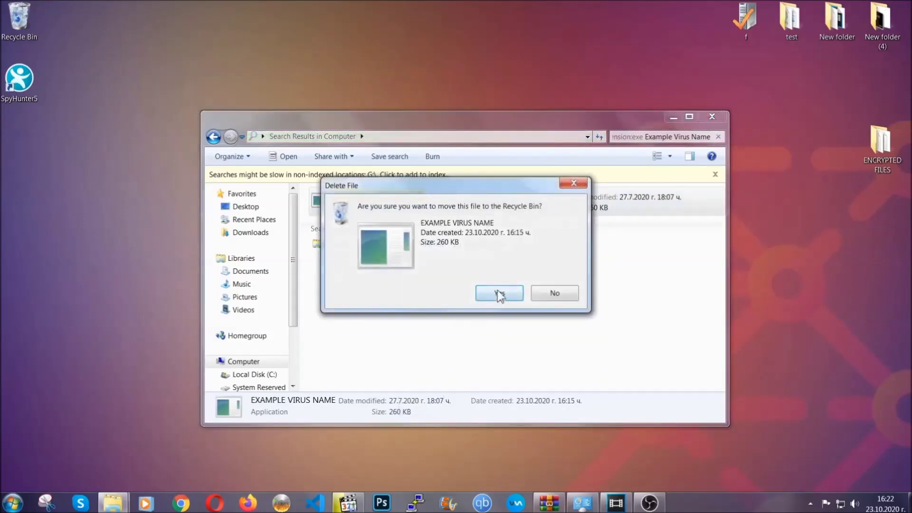
click(499, 293)
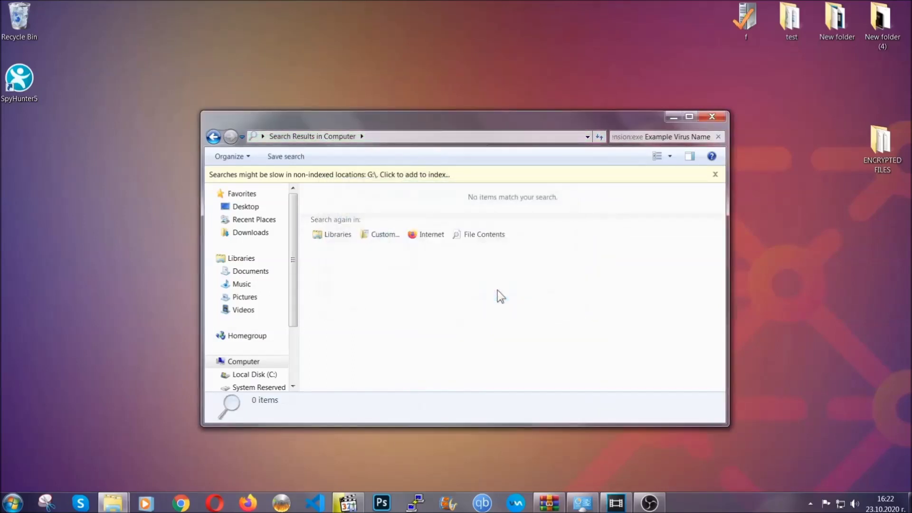
click(712, 117)
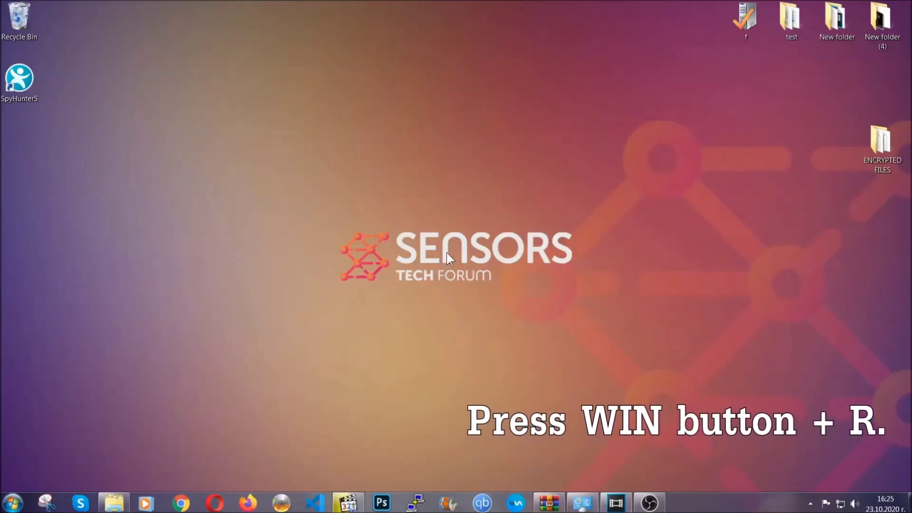
- Run REGEDIT from the Win+R Run box, replacing the old 'cmd' entry
key(super+r)
click(98, 429)
drag(86, 431, 11, 429)
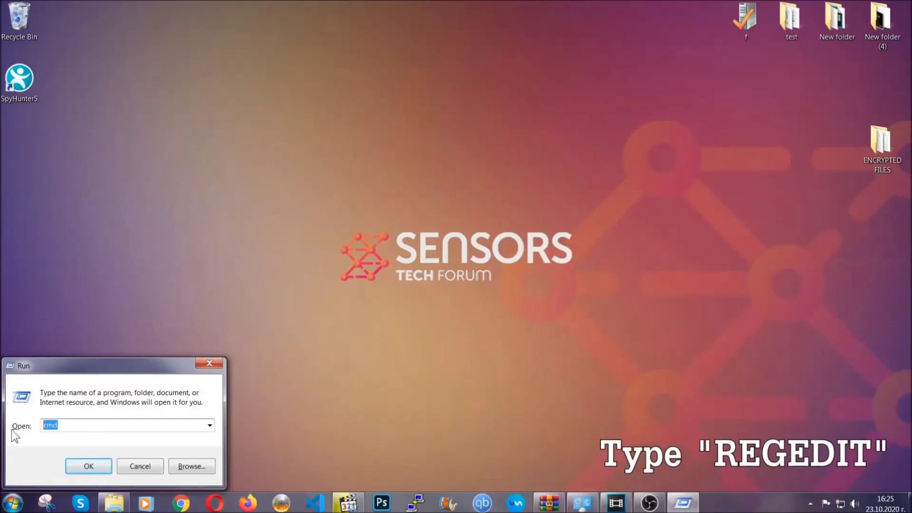
text(REGEDIT)
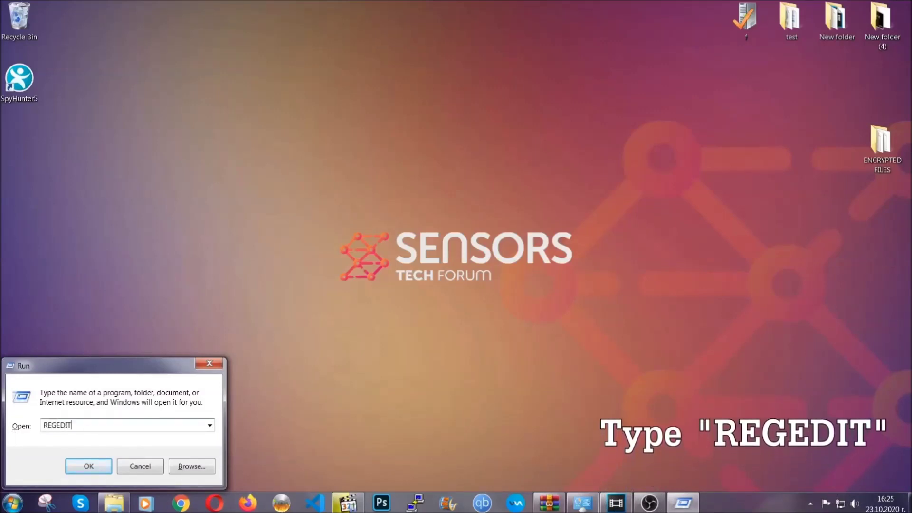
click(78, 464)
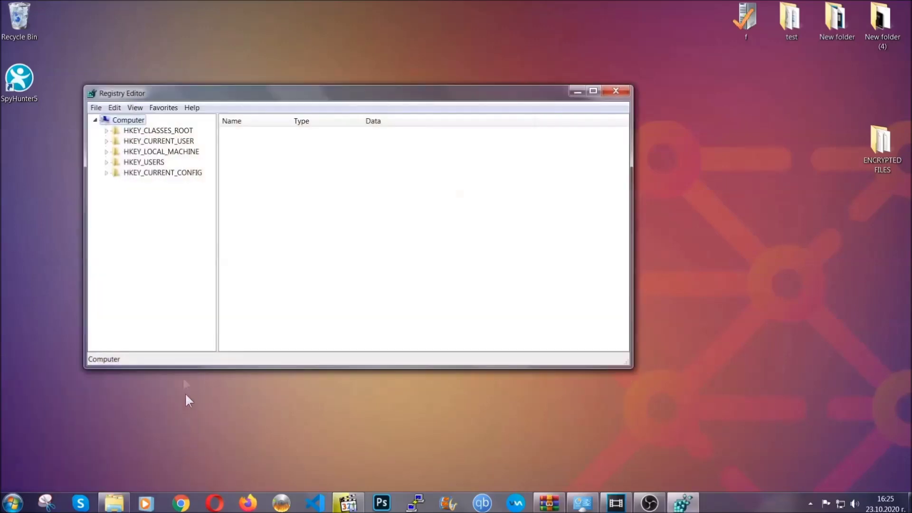
- Export the entire registry (range All) to the Desktop as BACKUP
click(96, 108)
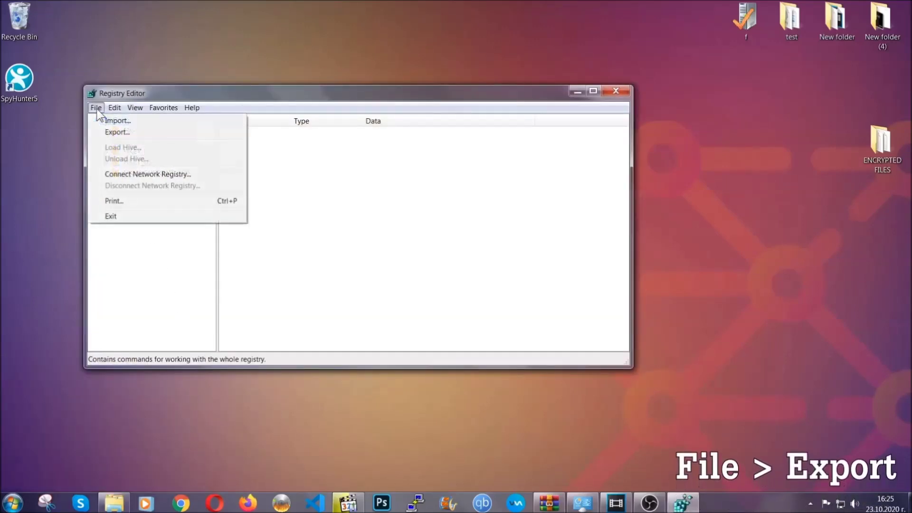
click(118, 131)
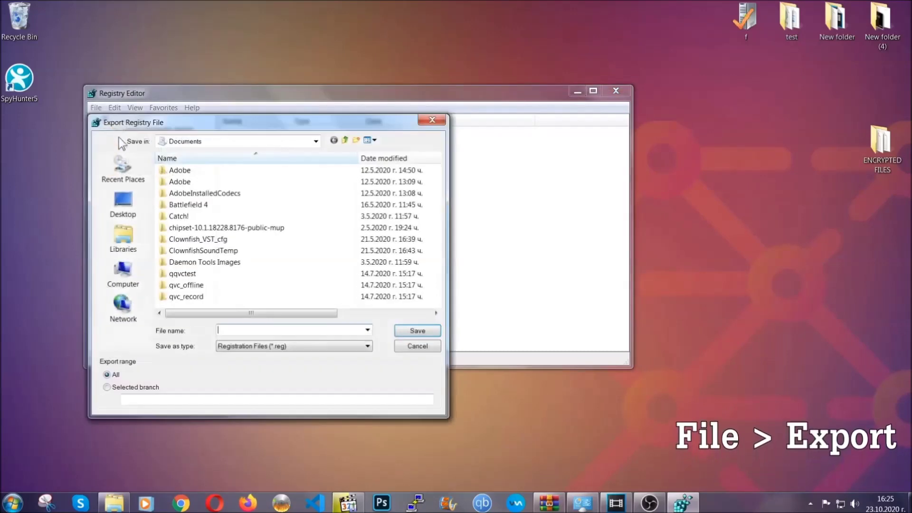
click(117, 201)
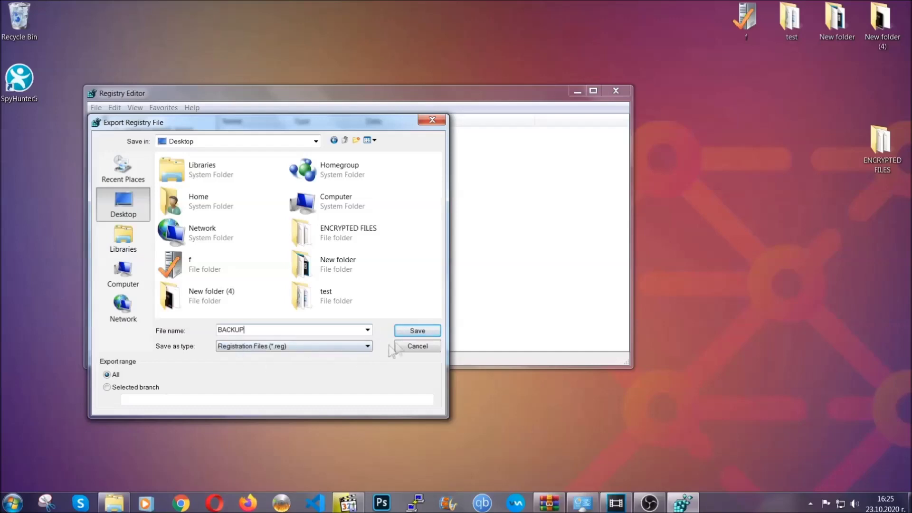
click(411, 332)
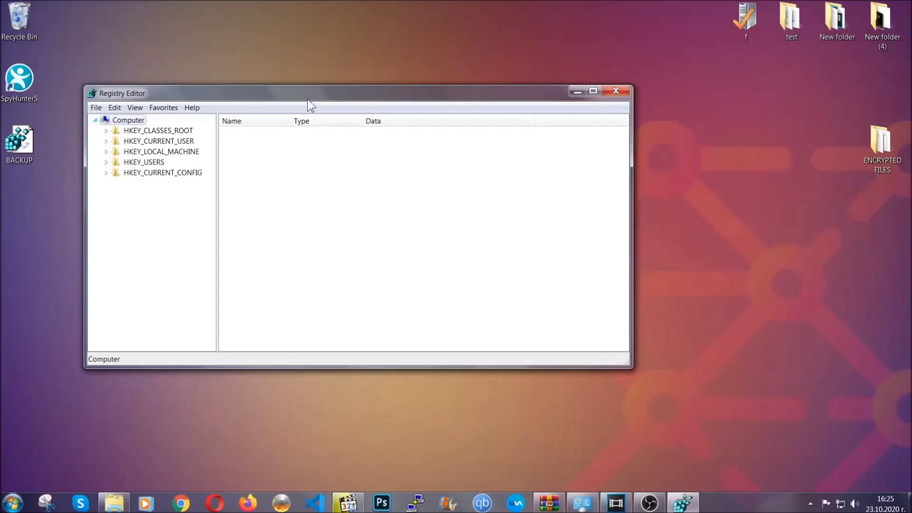
drag(307, 100, 398, 129)
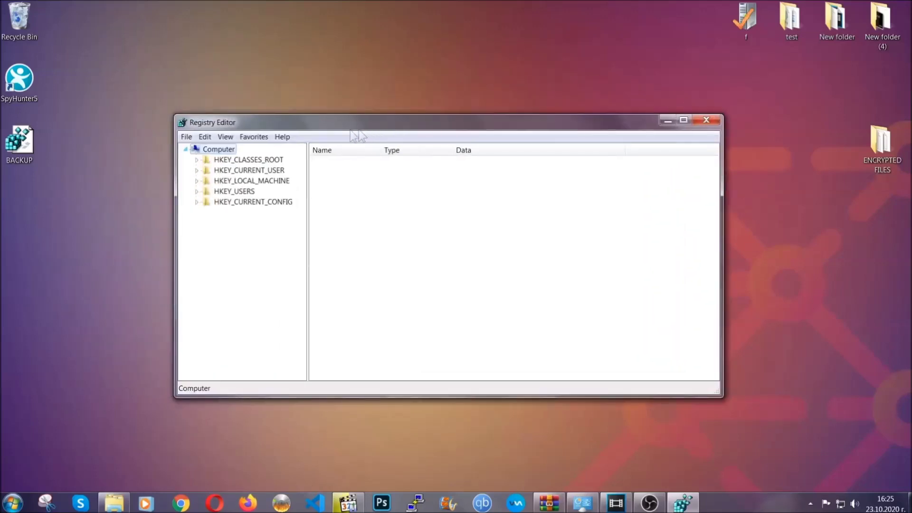
- Open Find with Ctrl+F and enter RunOnce, searching key names only
click(187, 138)
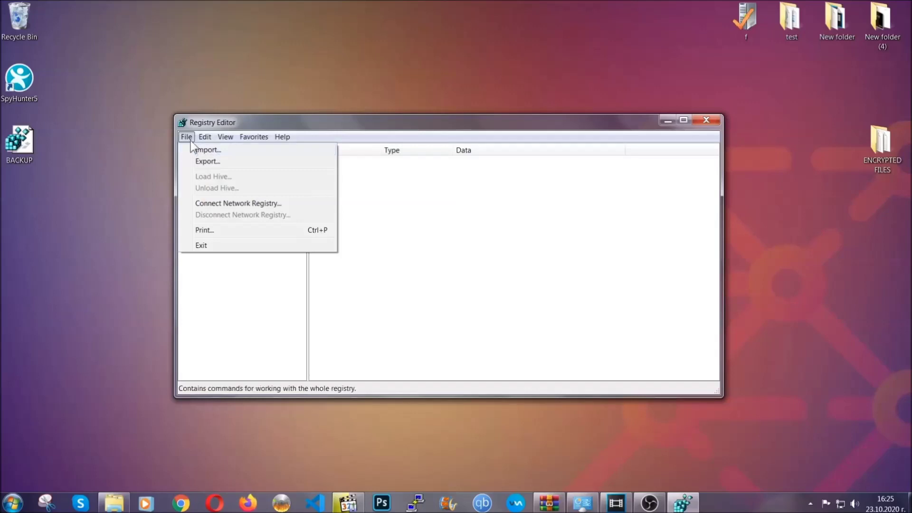
click(187, 137)
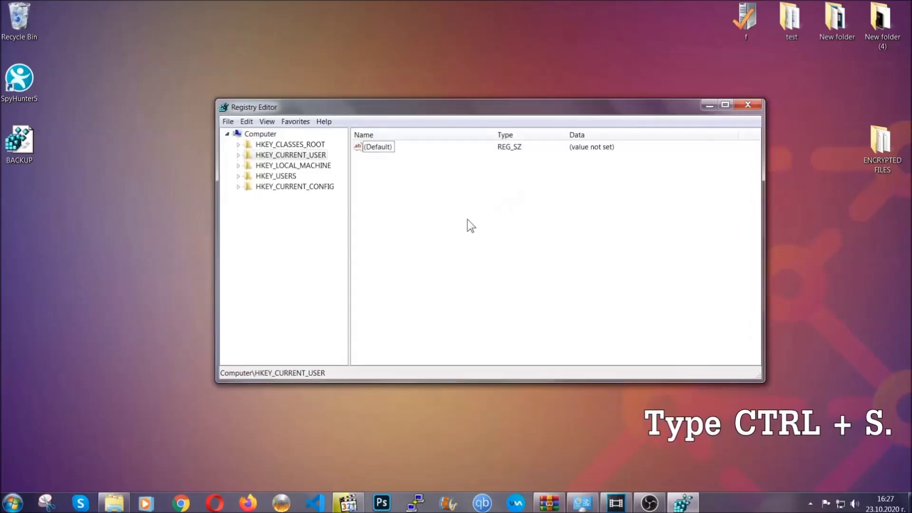
key(ctrl+f)
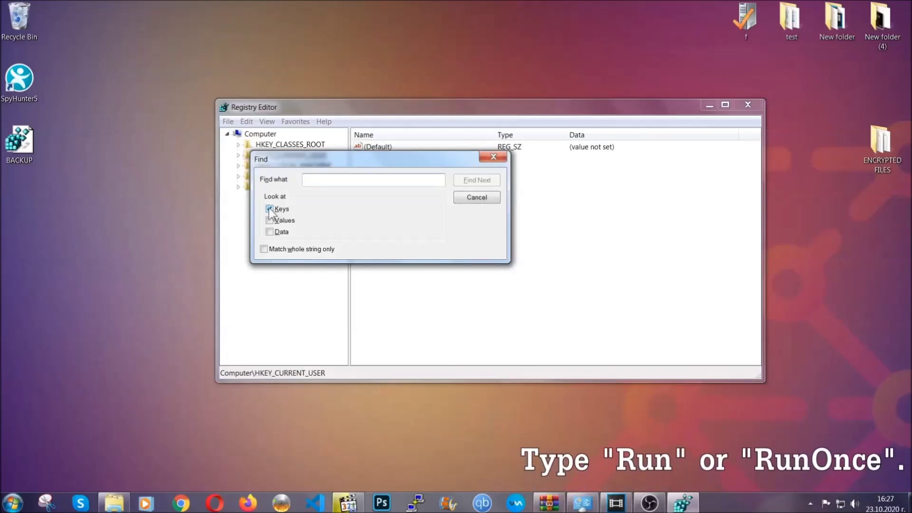
text(R)
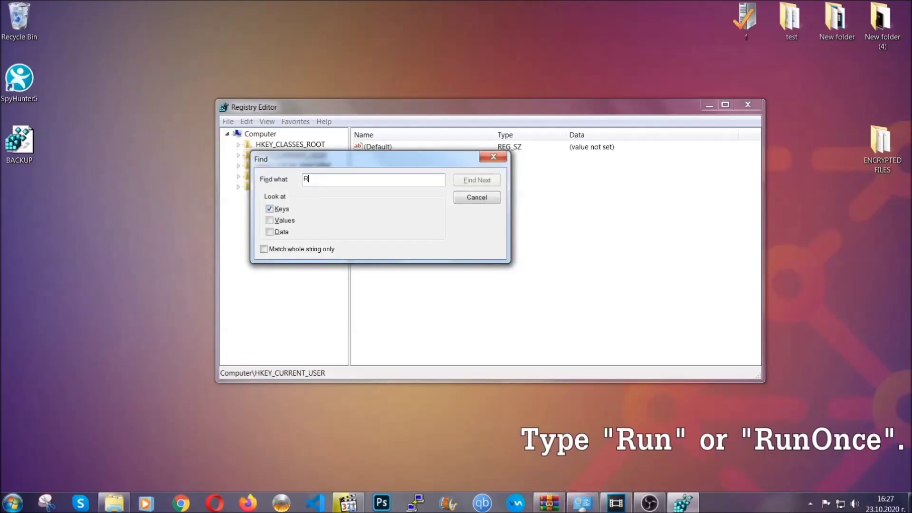
text(unOnce)
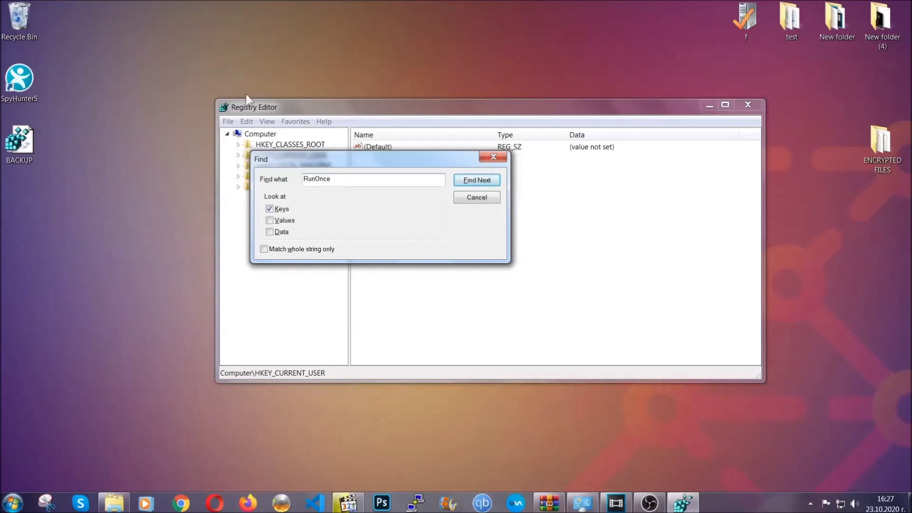
- Delete the THE VIRUS value from the CurrentVersion\Run key and close Registry Editor
click(487, 182)
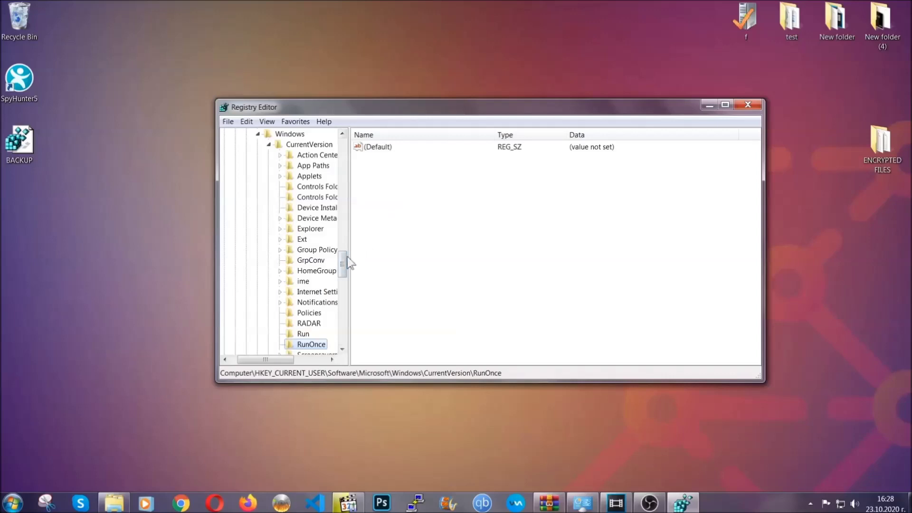
drag(347, 257, 343, 272)
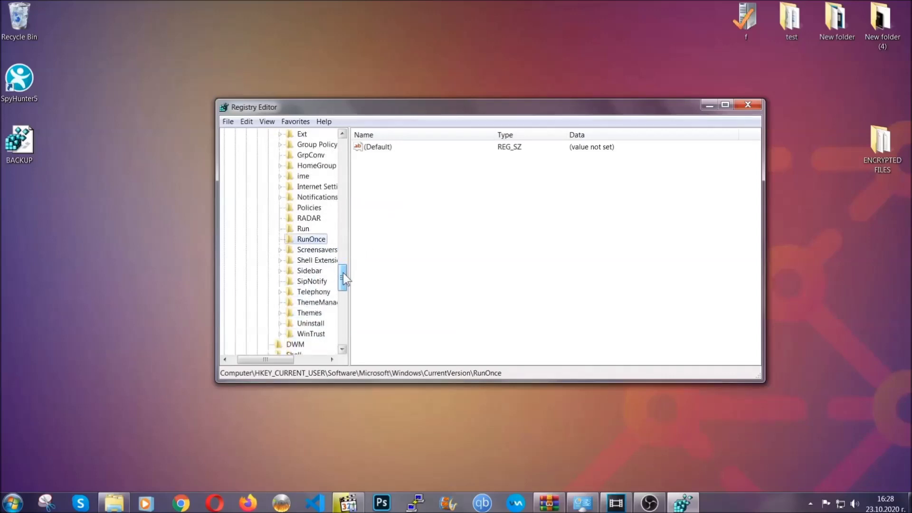
click(303, 229)
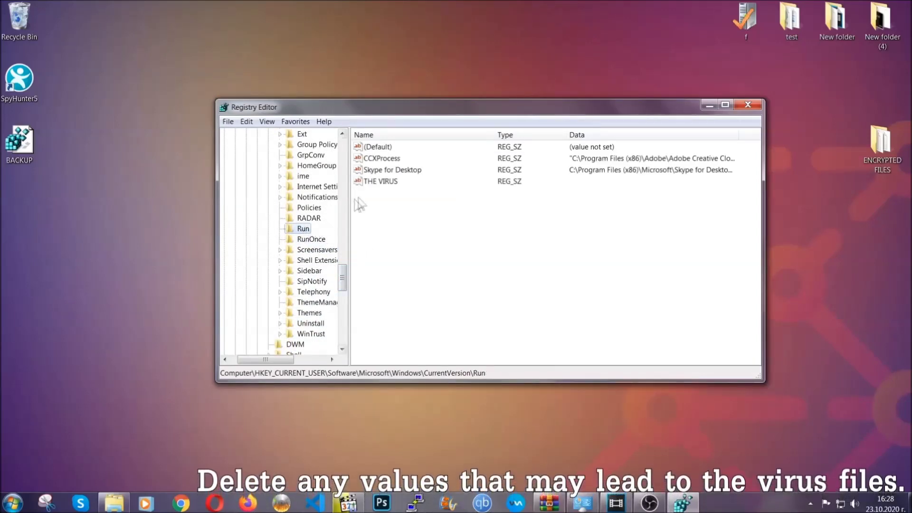
click(373, 182)
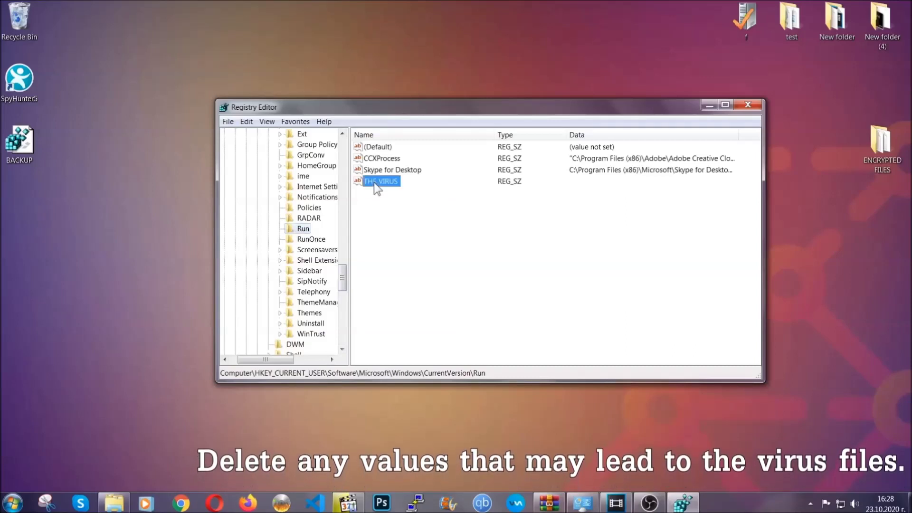
right_click(375, 184)
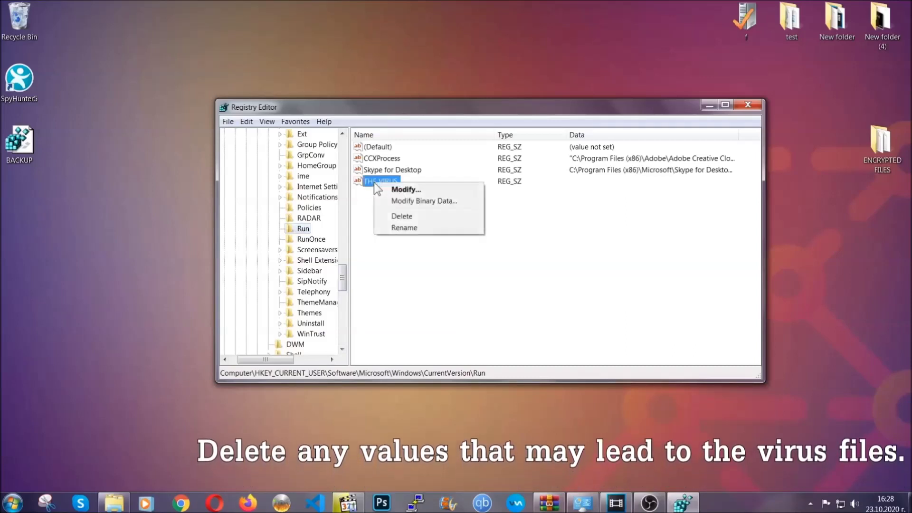
click(393, 216)
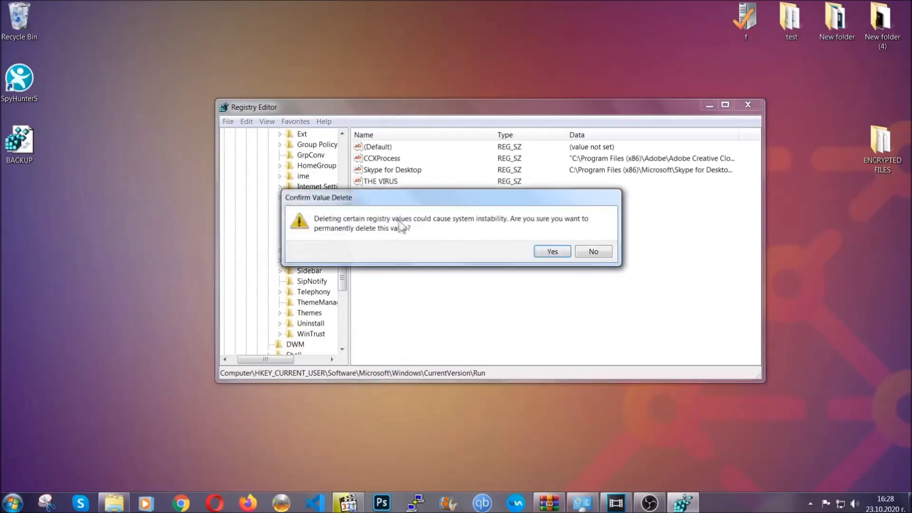
click(551, 252)
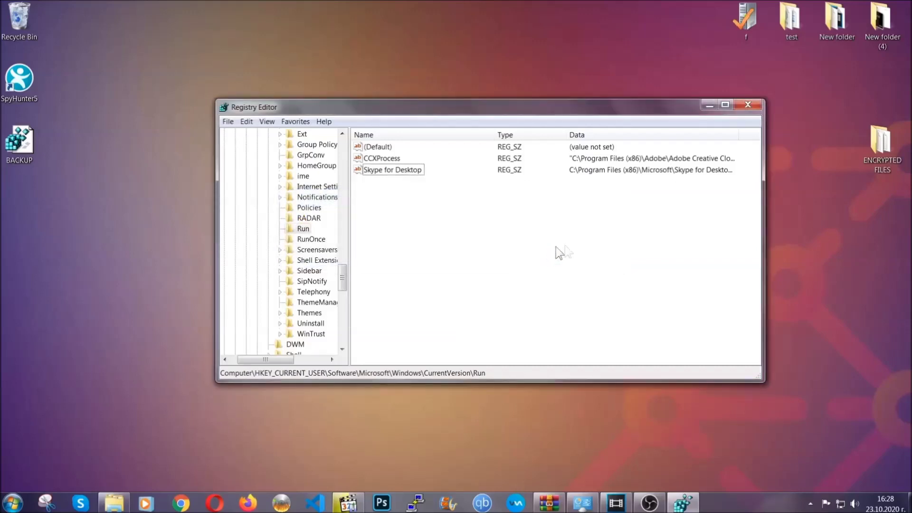
click(747, 104)
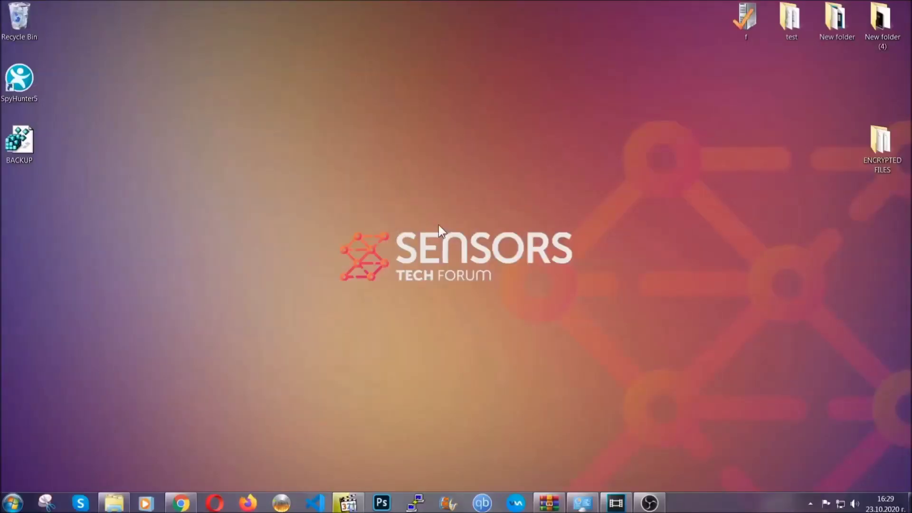
- Show SensorsTechForum's file-recovery article in Chrome and expand Method 2, Restore Data via Windows Backup
click(180, 504)
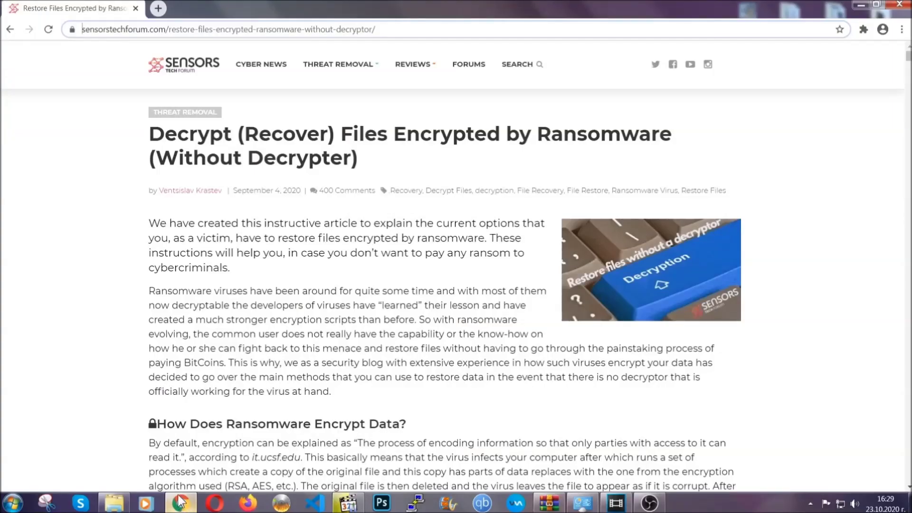
drag(82, 29, 411, 34)
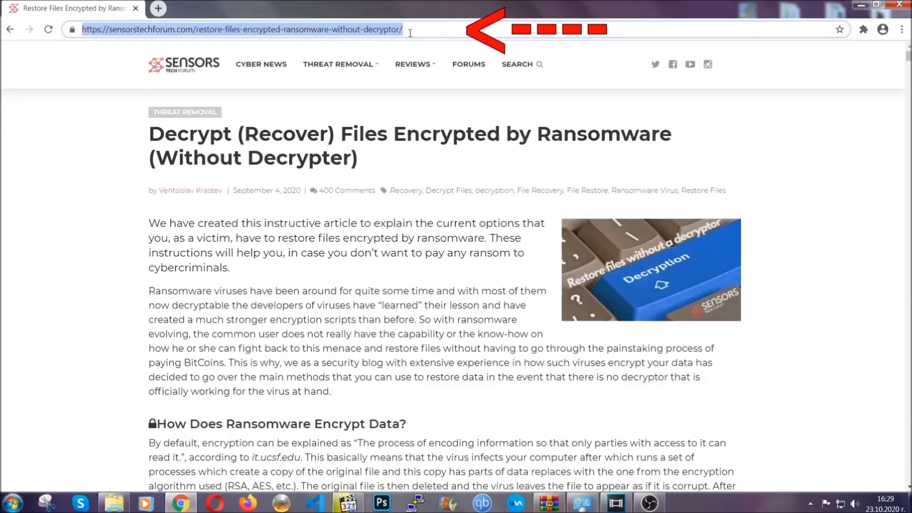
mouse_move(412, 95)
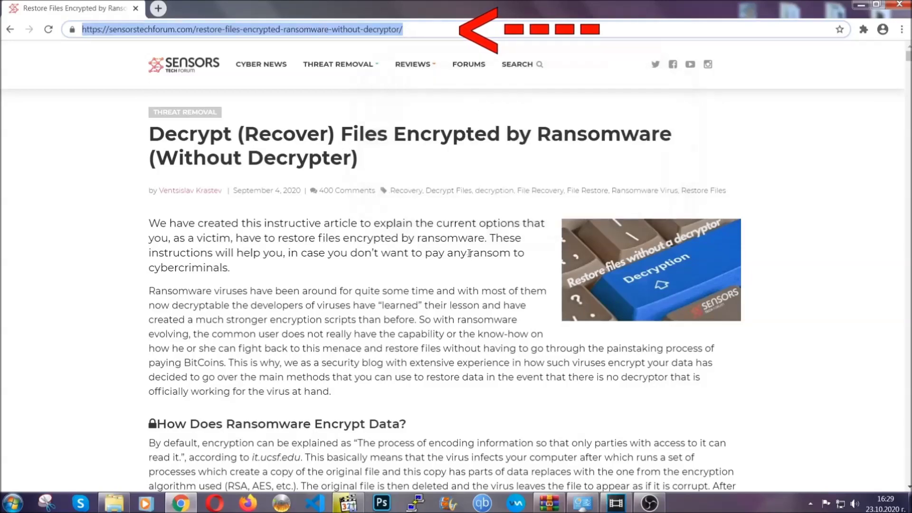
scroll(468, 257, down, 5)
scroll(468, 259, down, 6)
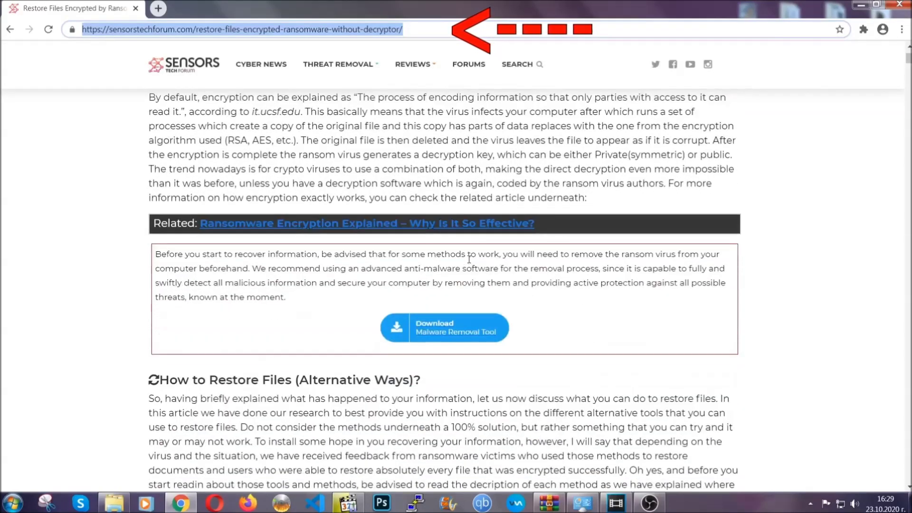
scroll(471, 260, down, 1)
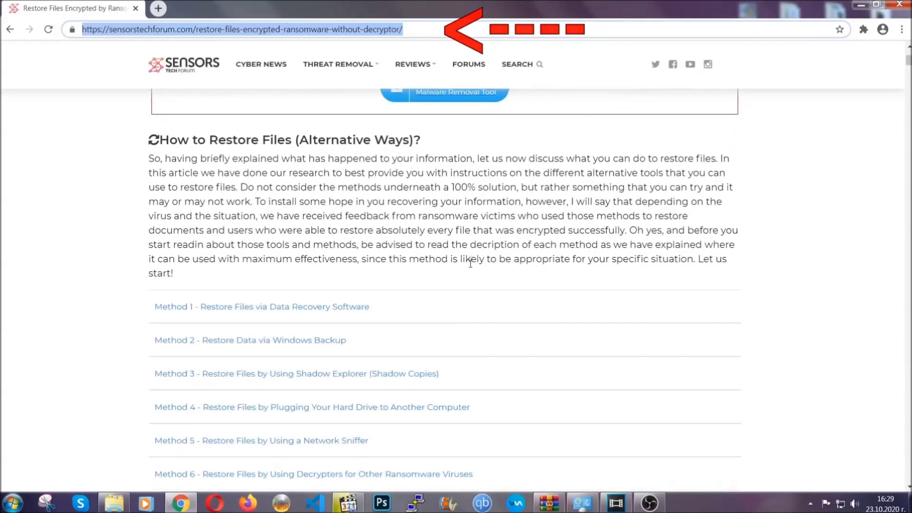
scroll(470, 262, down, 2)
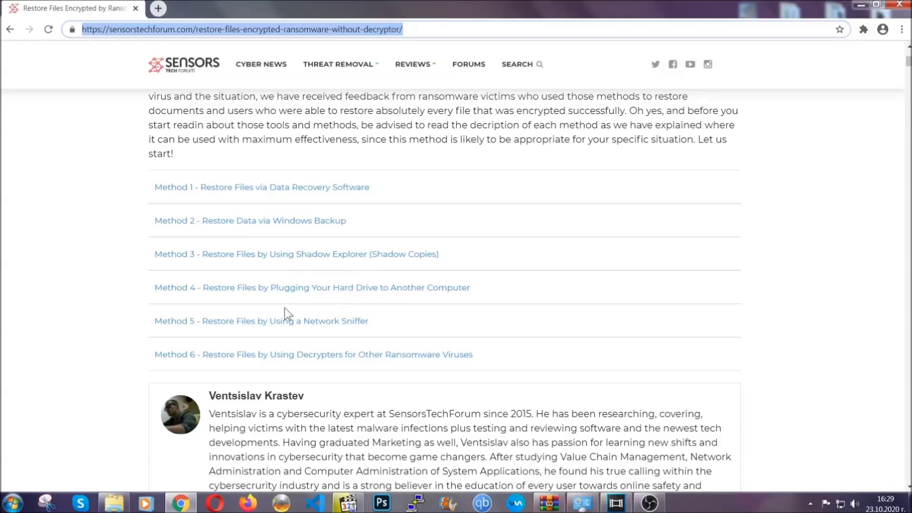
click(284, 220)
- Expand the Step1, Step2 and Step3 instructions under Method 2's Windows Backup section
drag(264, 286, 321, 354)
click(326, 354)
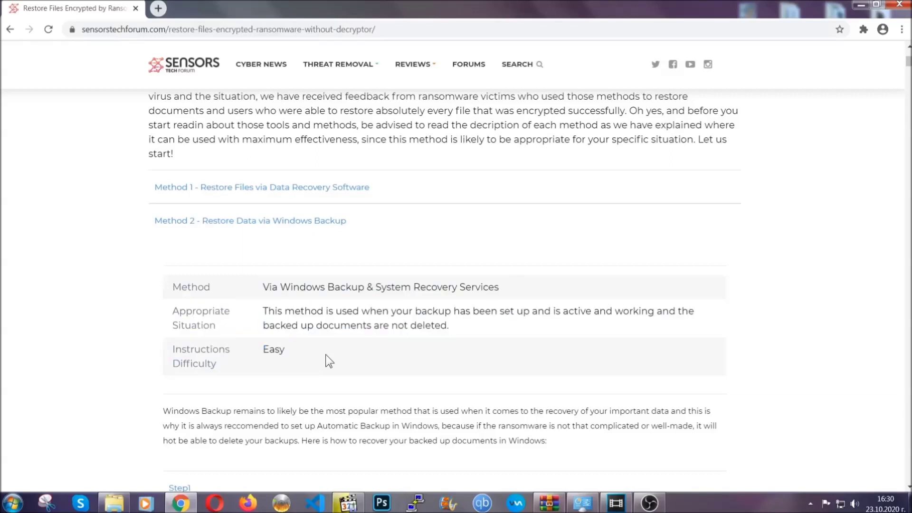
scroll(326, 355, down, 4)
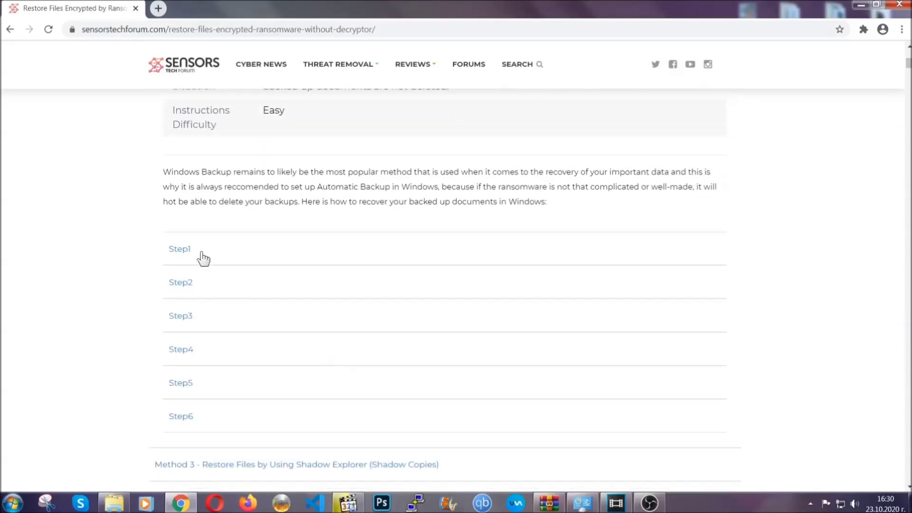
click(183, 249)
scroll(427, 295, down, 5)
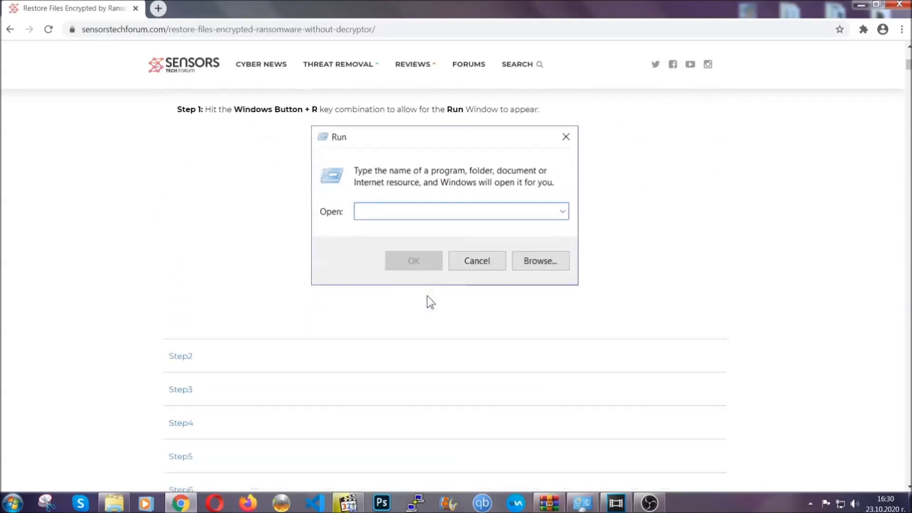
click(213, 299)
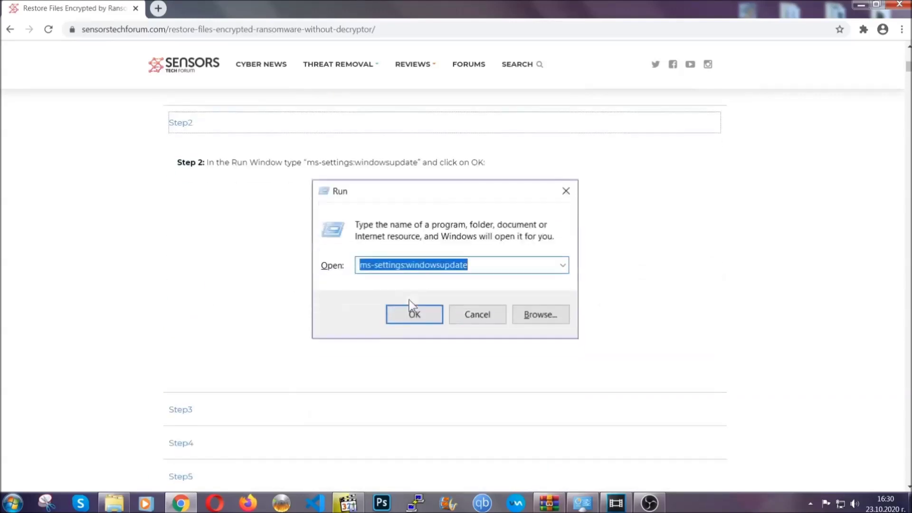
click(269, 346)
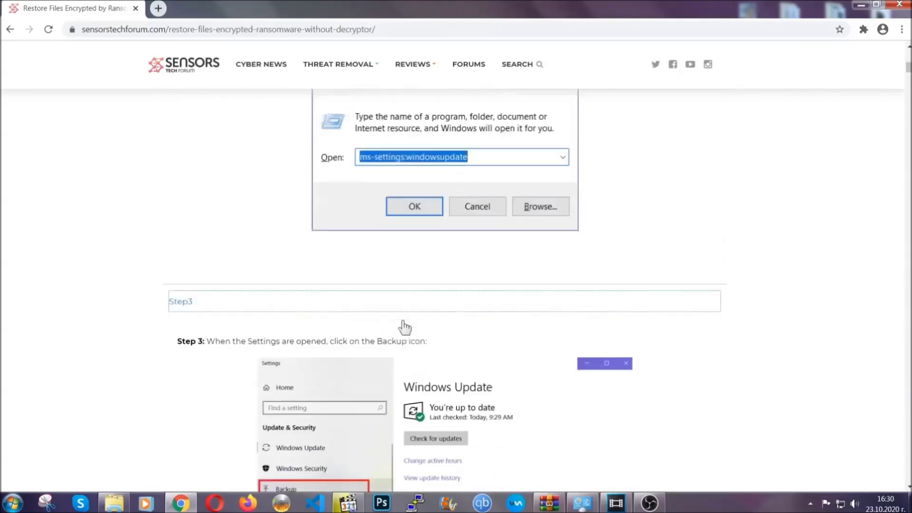
- Scroll through the expanded steps, then minimize Chrome to show the desktop
scroll(402, 322, down, 5)
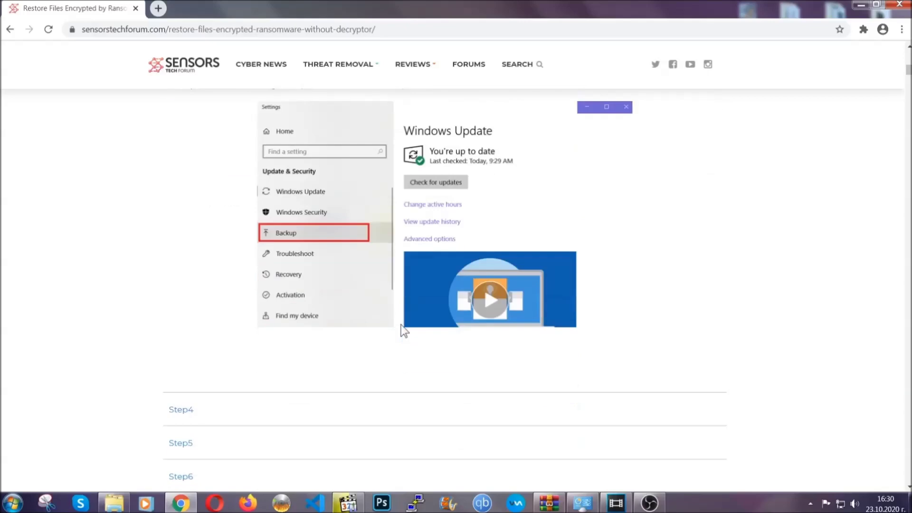
scroll(402, 331, down, 8)
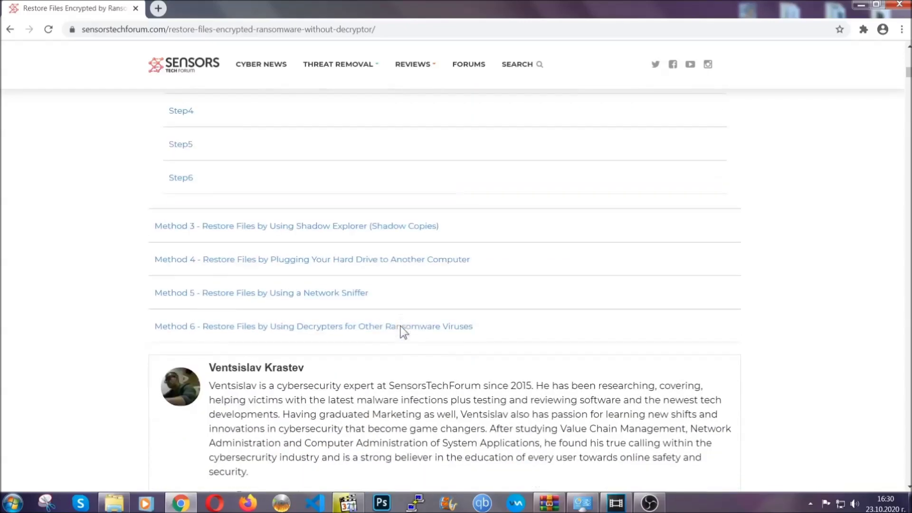
scroll(401, 326, up, 20)
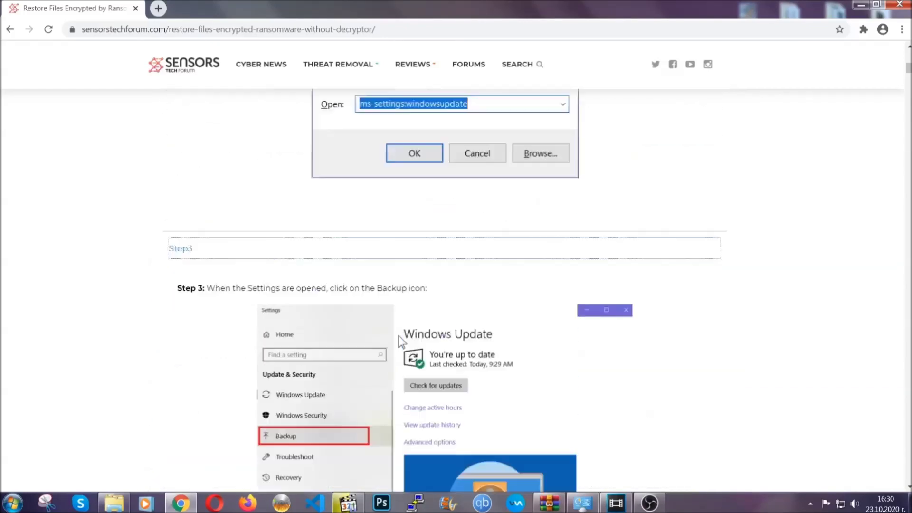
scroll(399, 340, up, 5)
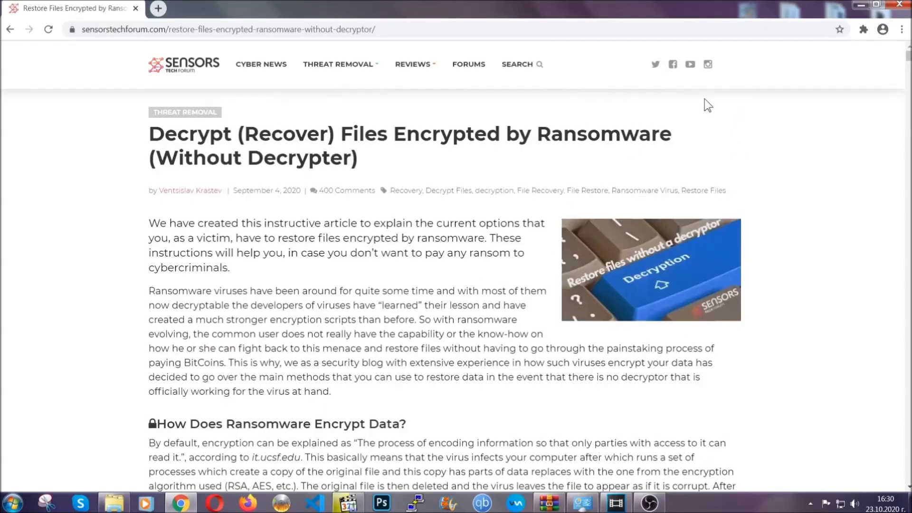
click(858, 5)
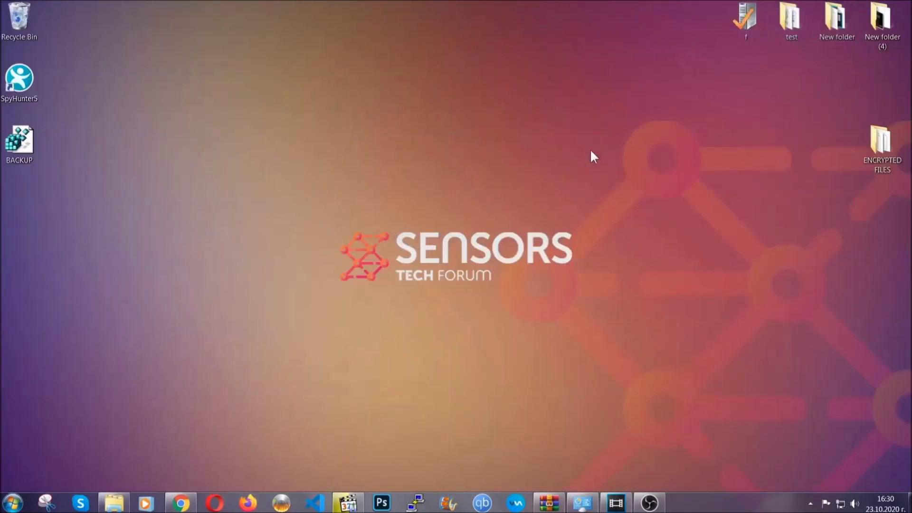